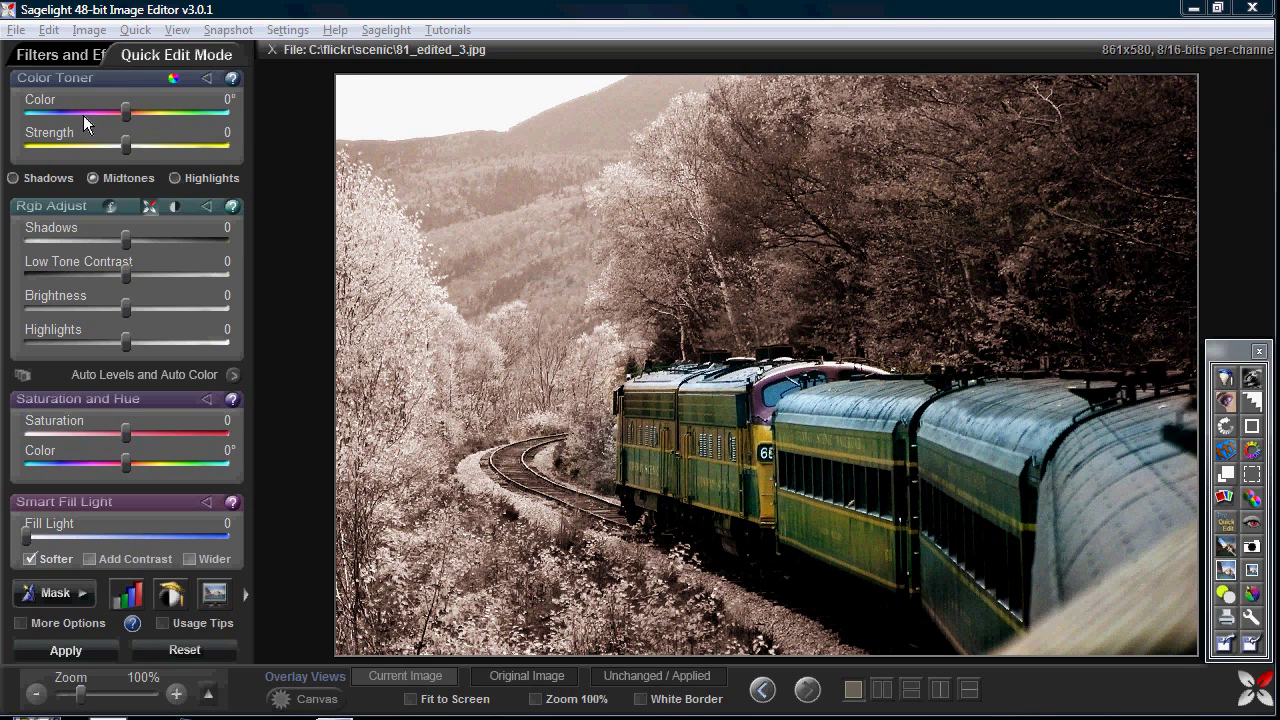
Step: Apply a Gaussian Blur of radius about 5.90 to the whole train photo
{"action": "left_click", "coordinate": [92, 30]}
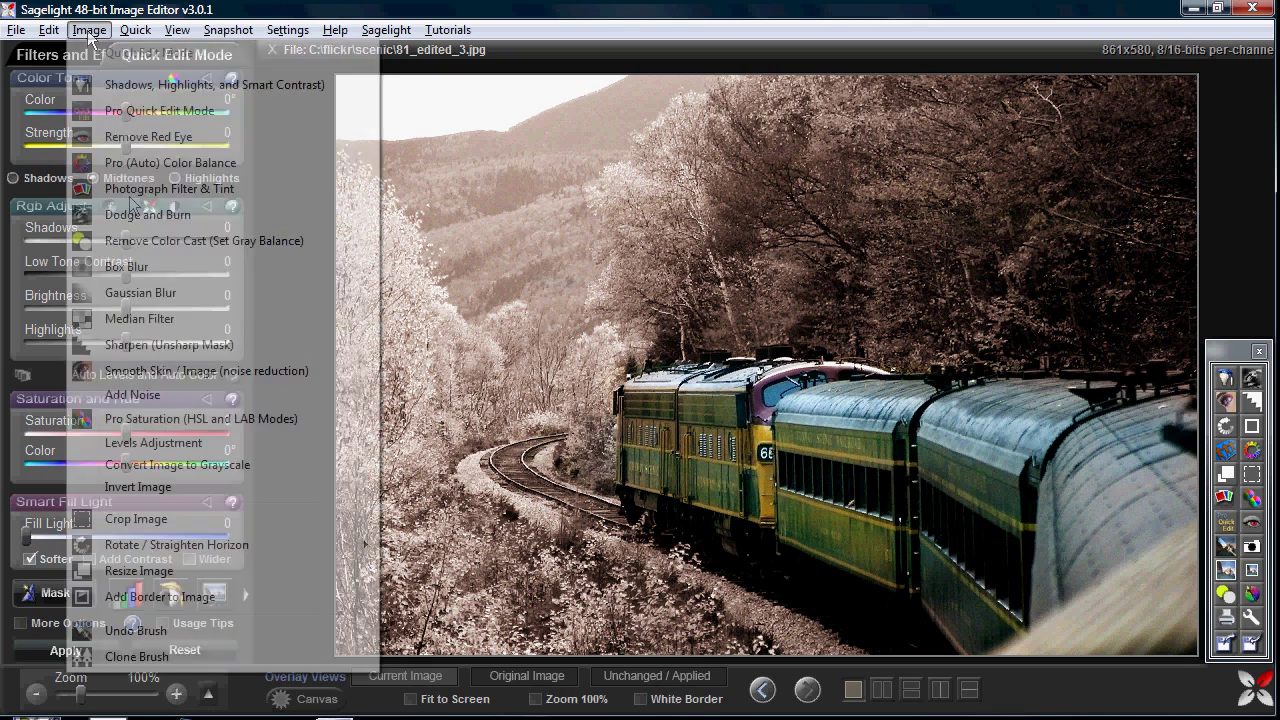
{"action": "left_click", "coordinate": [153, 287]}
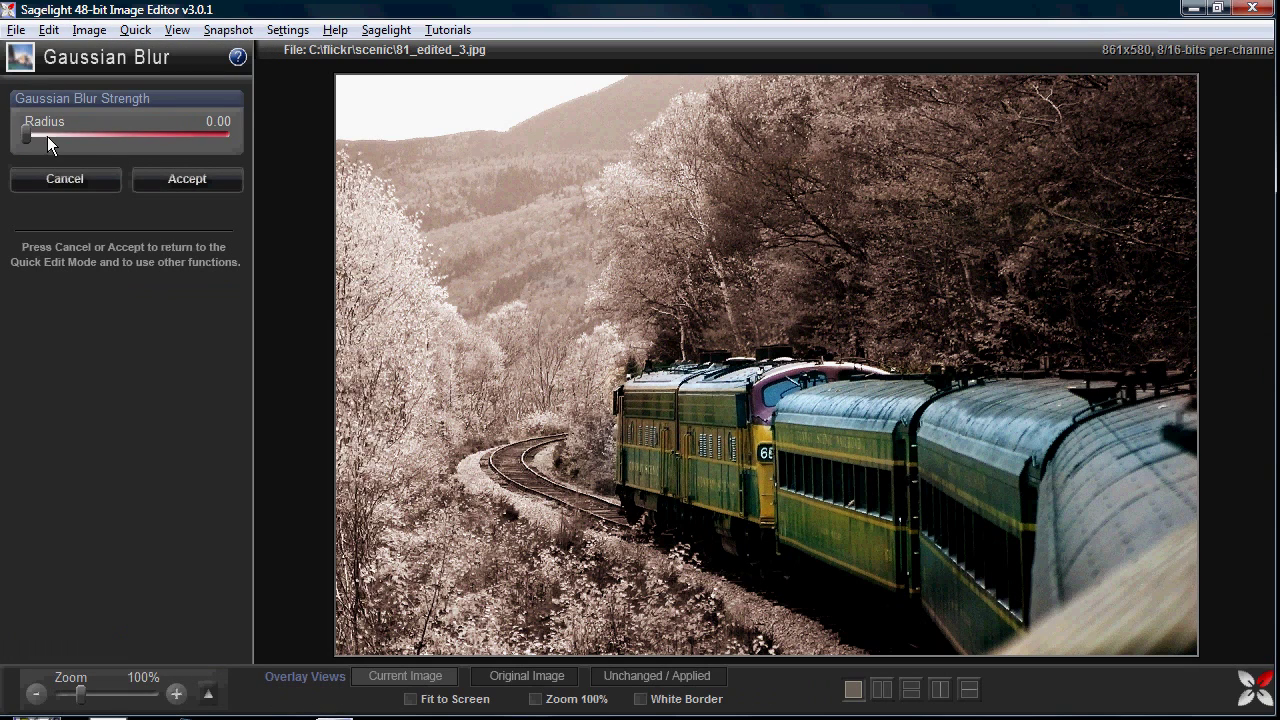
{"action": "left_click_drag", "start_coordinate": [69, 134], "coordinate": [85, 134]}
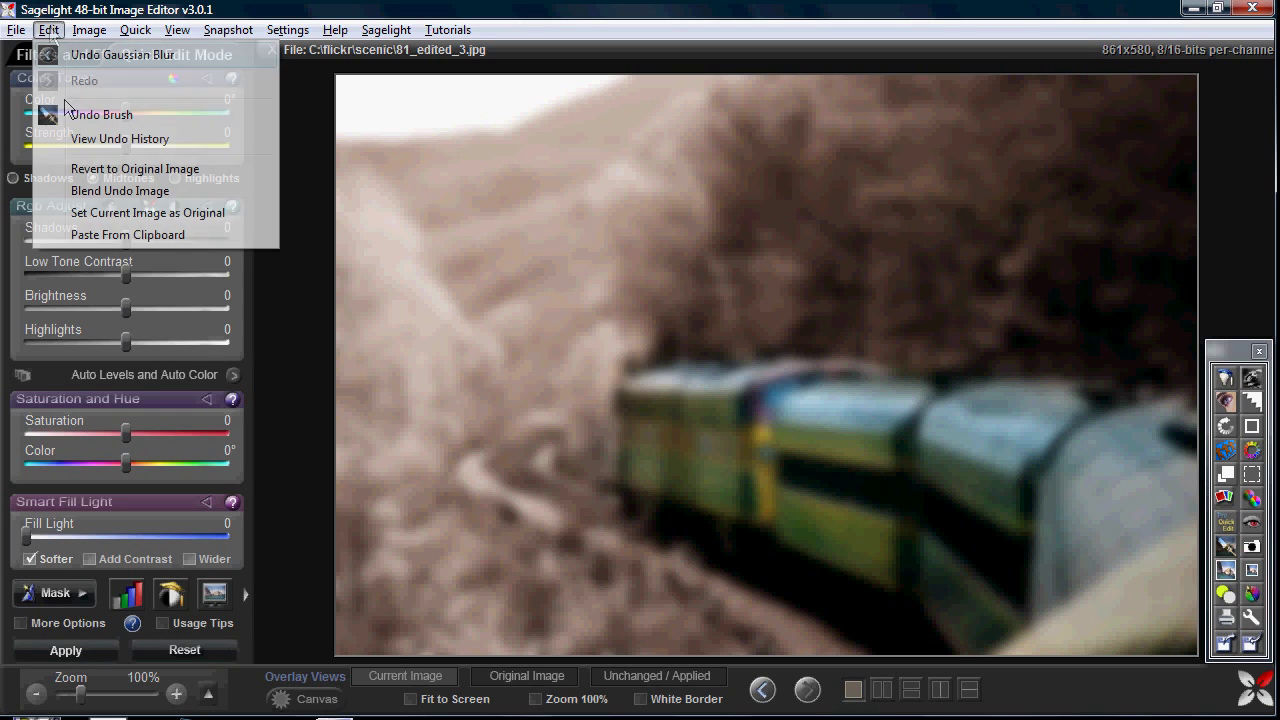
Step: Paint sharpness back onto the train, carriages and locomotive nose with the Undo Brush
{"action": "left_click", "coordinate": [75, 111]}
{"action": "mouse_move", "coordinate": [710, 451]}
{"action": "left_mouse_down"}
{"action": "mouse_move", "coordinate": [769, 414]}
{"action": "mouse_move", "coordinate": [780, 387]}
{"action": "mouse_move", "coordinate": [908, 392]}
{"action": "mouse_move", "coordinate": [995, 421]}
{"action": "mouse_move", "coordinate": [1150, 400]}
{"action": "left_mouse_up"}
{"action": "mouse_move", "coordinate": [1143, 524]}
{"action": "left_mouse_down"}
{"action": "mouse_move", "coordinate": [1229, 593]}
{"action": "mouse_move", "coordinate": [1014, 683]}
{"action": "mouse_move", "coordinate": [972, 611]}
{"action": "mouse_move", "coordinate": [767, 499]}
{"action": "mouse_move", "coordinate": [678, 485]}
{"action": "mouse_move", "coordinate": [613, 438]}
{"action": "mouse_move", "coordinate": [638, 502]}
{"action": "mouse_move", "coordinate": [571, 423]}
{"action": "left_mouse_up"}
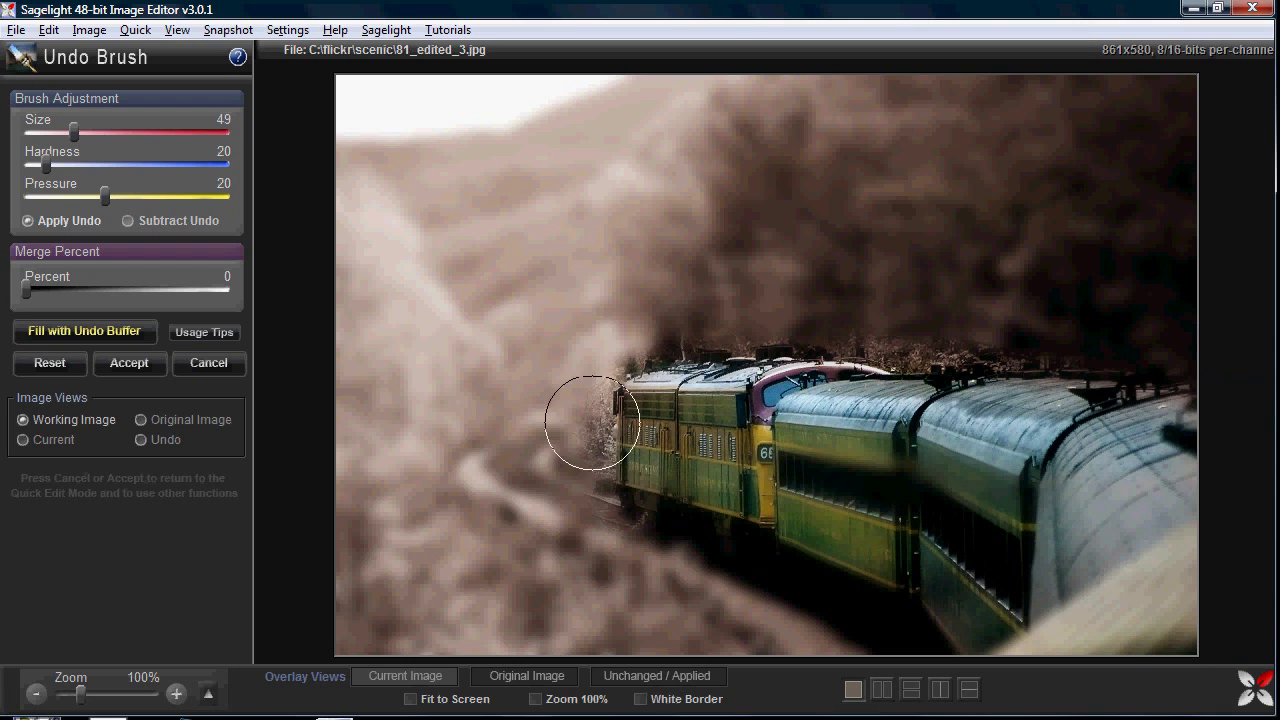
Step: Soften the brush, restore the trees above the locomotive, and set Merge Percent to 27
{"action": "mouse_move", "coordinate": [100, 197]}
{"action": "left_mouse_down"}
{"action": "mouse_move", "coordinate": [44, 197]}
{"action": "mouse_move", "coordinate": [38, 164]}
{"action": "left_mouse_up"}
{"action": "left_click_drag", "start_coordinate": [705, 300], "coordinate": [620, 400]}
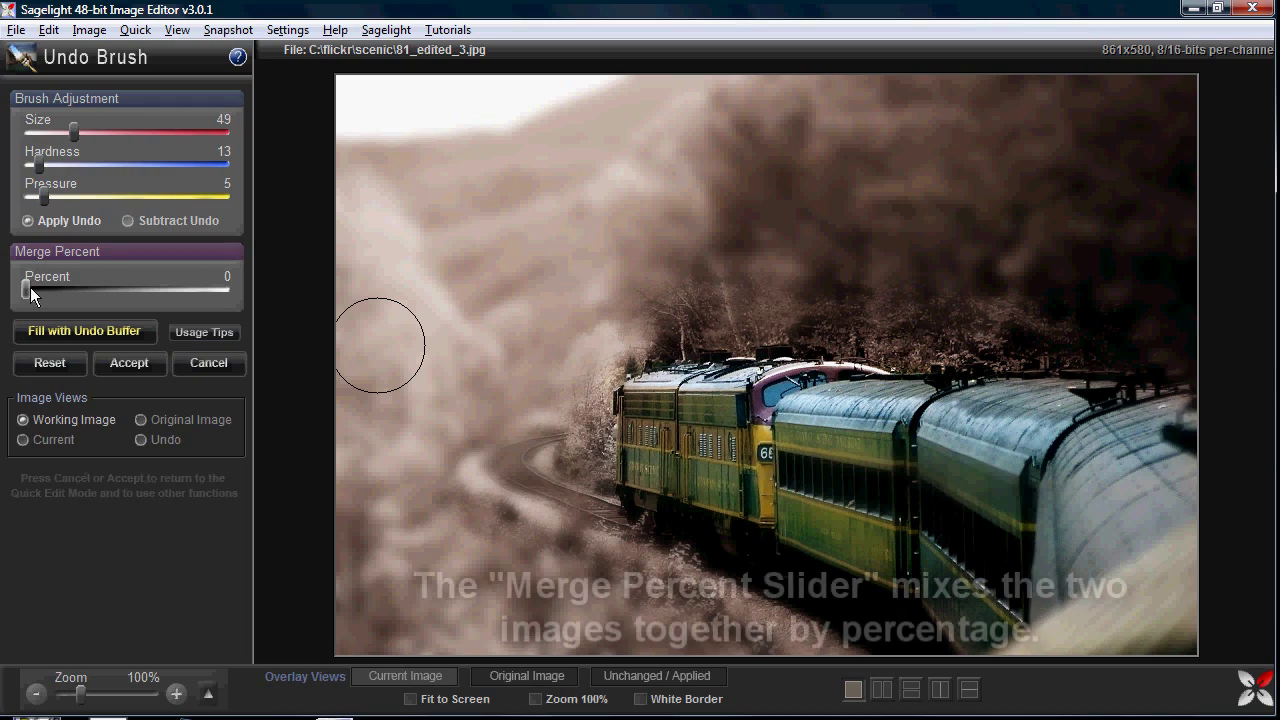
{"action": "left_click_drag", "start_coordinate": [30, 287], "coordinate": [82, 288]}
{"action": "mouse_move", "coordinate": [711, 449]}
{"action": "left_mouse_down"}
{"action": "mouse_move", "coordinate": [698, 440]}
{"action": "mouse_move", "coordinate": [766, 400]}
{"action": "mouse_move", "coordinate": [634, 429]}
{"action": "mouse_move", "coordinate": [650, 425]}
{"action": "left_mouse_up"}
{"action": "left_click_drag", "start_coordinate": [59, 162], "coordinate": [62, 162]}
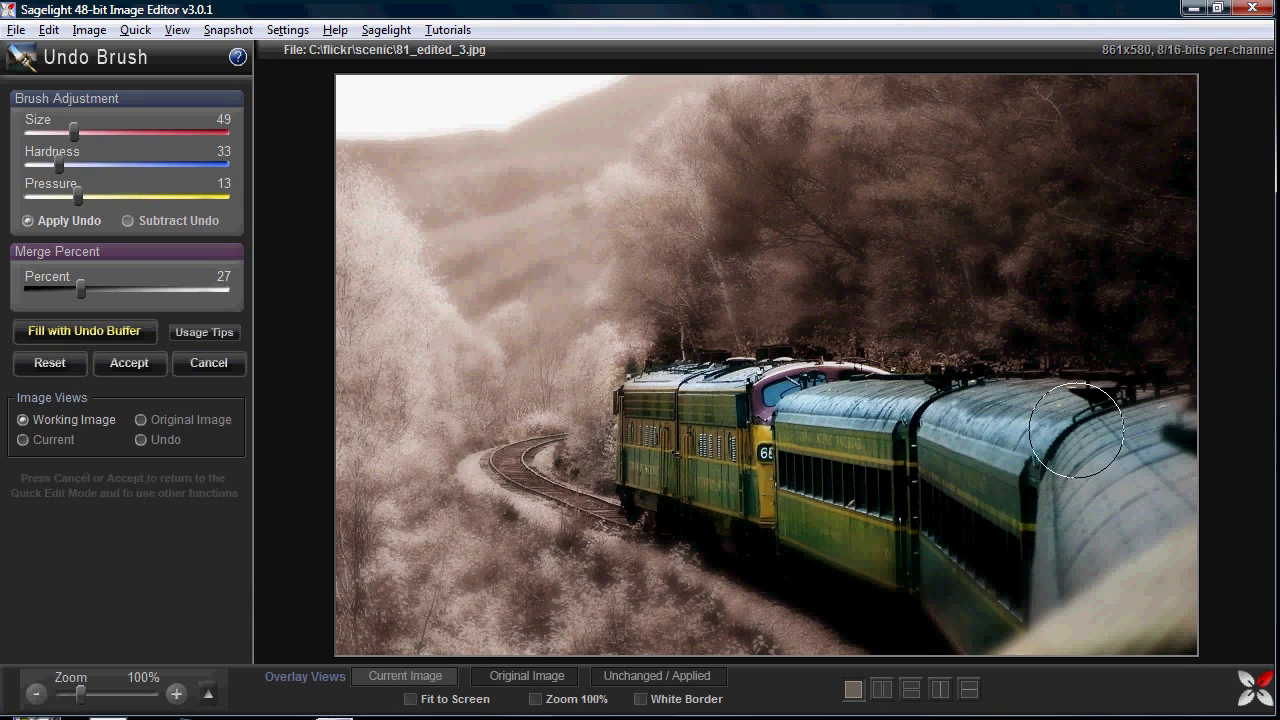
Step: With Subtract Undo, darken and blur the upper hills, trees and foreground bushes
{"action": "left_click", "coordinate": [139, 222]}
{"action": "mouse_move", "coordinate": [1152, 470]}
{"action": "left_mouse_down"}
{"action": "mouse_move", "coordinate": [1067, 278]}
{"action": "mouse_move", "coordinate": [861, 244]}
{"action": "mouse_move", "coordinate": [982, 143]}
{"action": "mouse_move", "coordinate": [531, 220]}
{"action": "mouse_move", "coordinate": [619, 300]}
{"action": "left_mouse_up"}
{"action": "mouse_move", "coordinate": [564, 604]}
{"action": "left_mouse_down"}
{"action": "mouse_move", "coordinate": [445, 539]}
{"action": "mouse_move", "coordinate": [564, 577]}
{"action": "mouse_move", "coordinate": [890, 615]}
{"action": "mouse_move", "coordinate": [466, 610]}
{"action": "mouse_move", "coordinate": [424, 597]}
{"action": "mouse_move", "coordinate": [423, 442]}
{"action": "mouse_move", "coordinate": [549, 366]}
{"action": "left_mouse_up"}
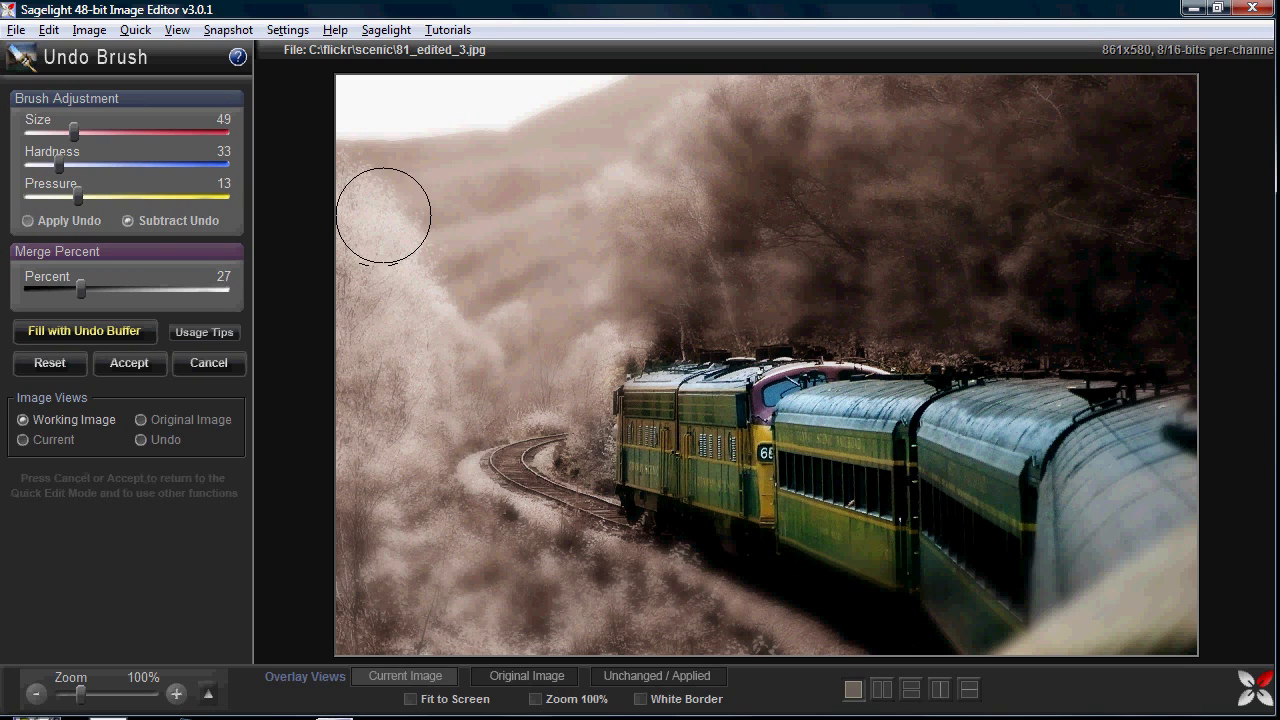
Step: Shrink the brush to size 28, touch up details toggling Apply/Subtract Undo, and accept
{"action": "left_click", "coordinate": [92, 228]}
{"action": "left_click_drag", "start_coordinate": [74, 132], "coordinate": [54, 140]}
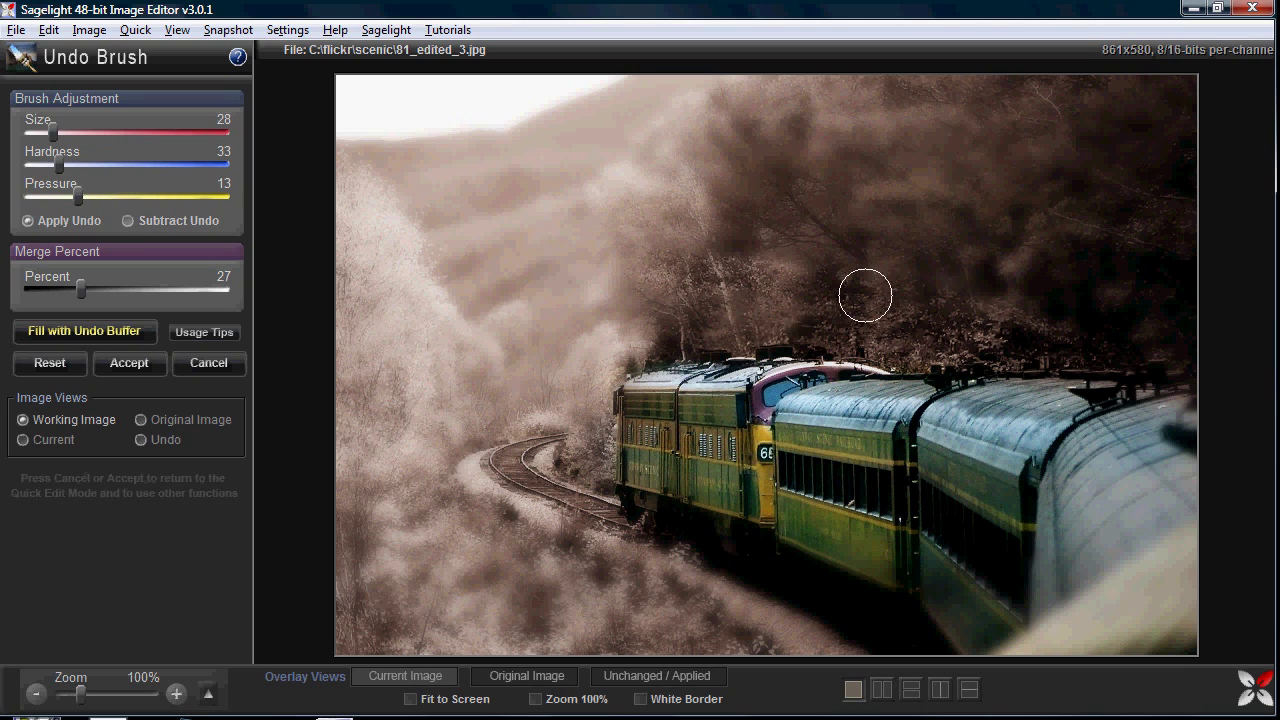
{"action": "left_click", "coordinate": [172, 220]}
{"action": "left_click", "coordinate": [61, 225]}
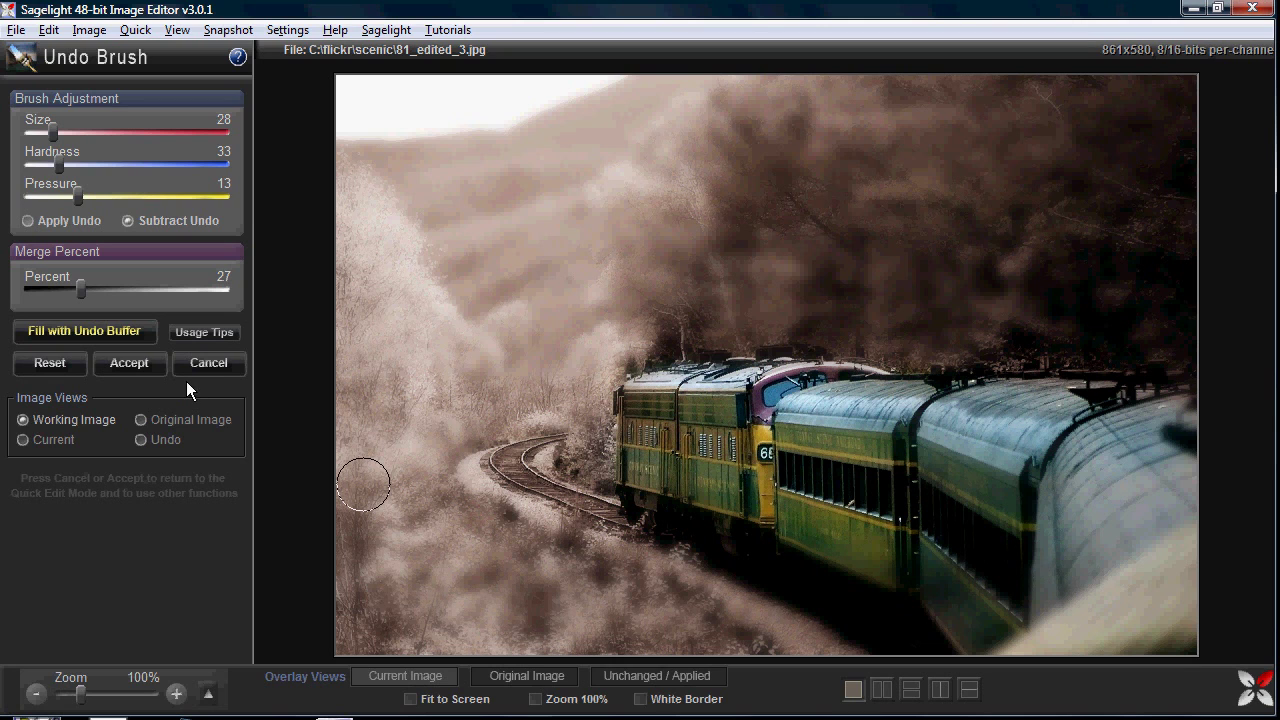
{"action": "left_click", "coordinate": [128, 363]}
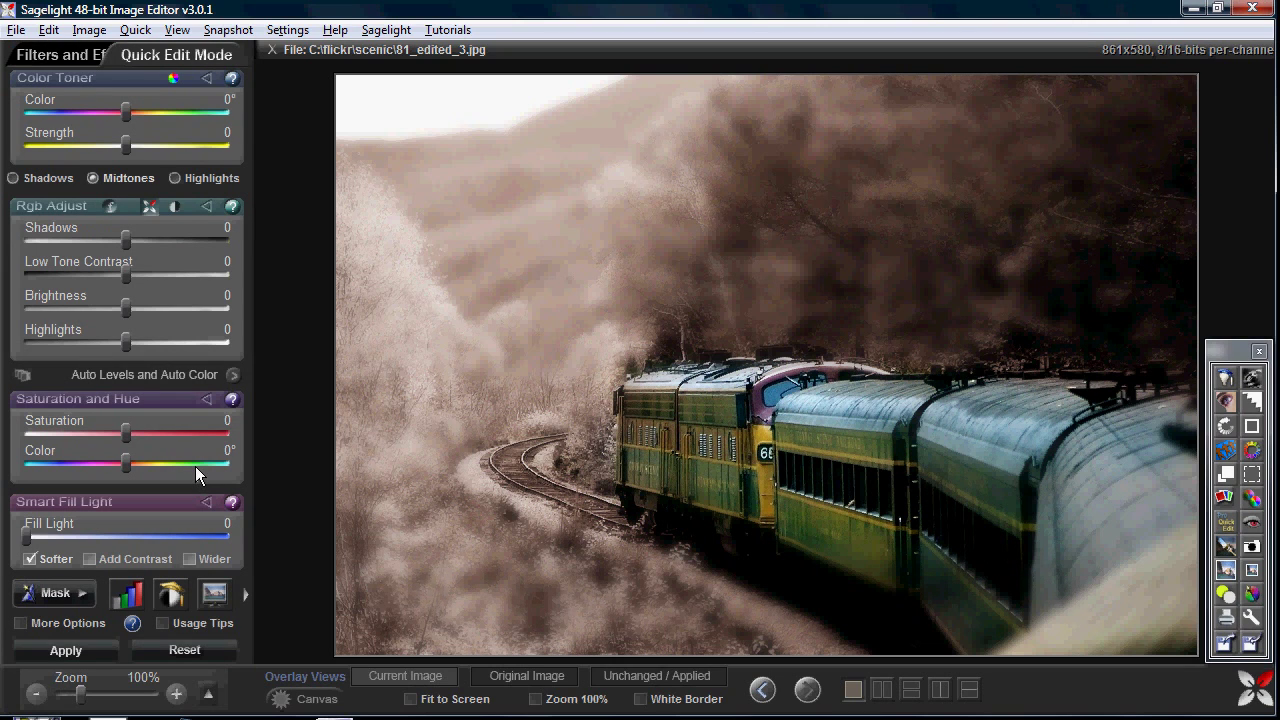
Step: Switch Rgb Adjust to Contrast, raise it to 52, and apply
{"action": "left_click", "coordinate": [175, 208]}
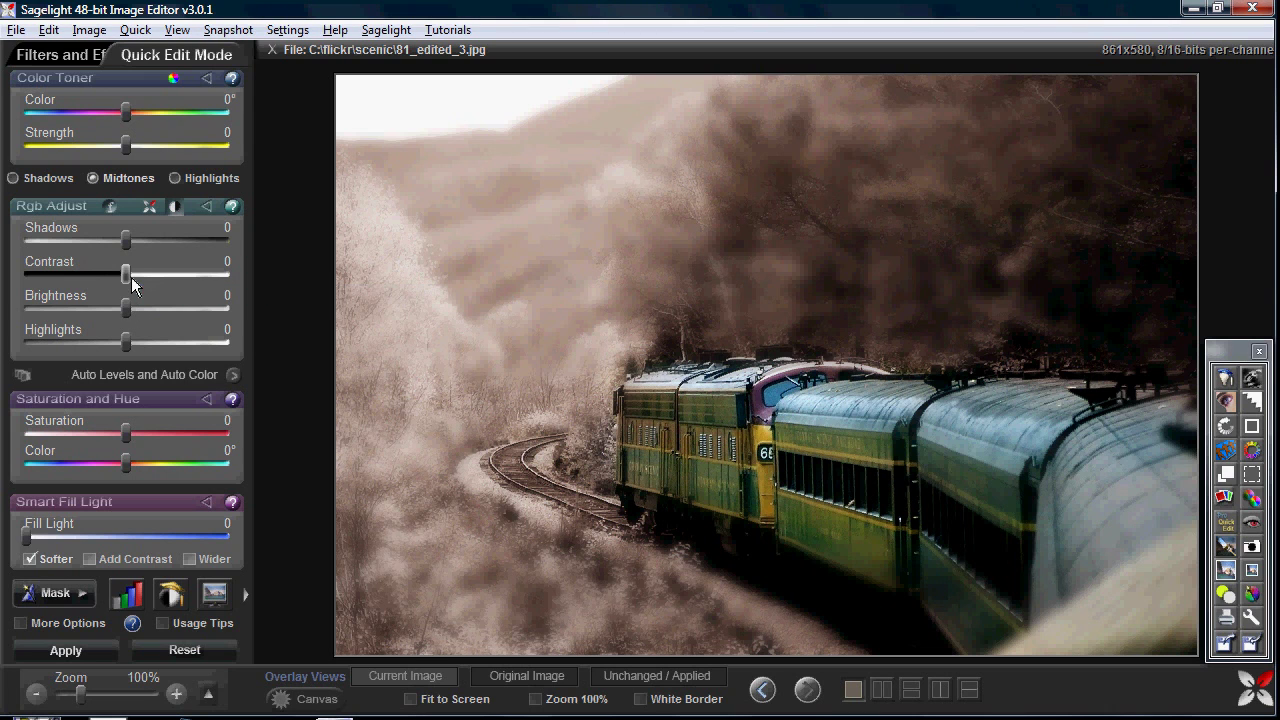
{"action": "left_click", "coordinate": [131, 279]}
{"action": "left_click_drag", "start_coordinate": [131, 279], "coordinate": [178, 280]}
{"action": "scroll", "coordinate": [139, 570], "scroll_direction": "down", "scroll_amount": 1}
{"action": "left_click", "coordinate": [88, 619]}
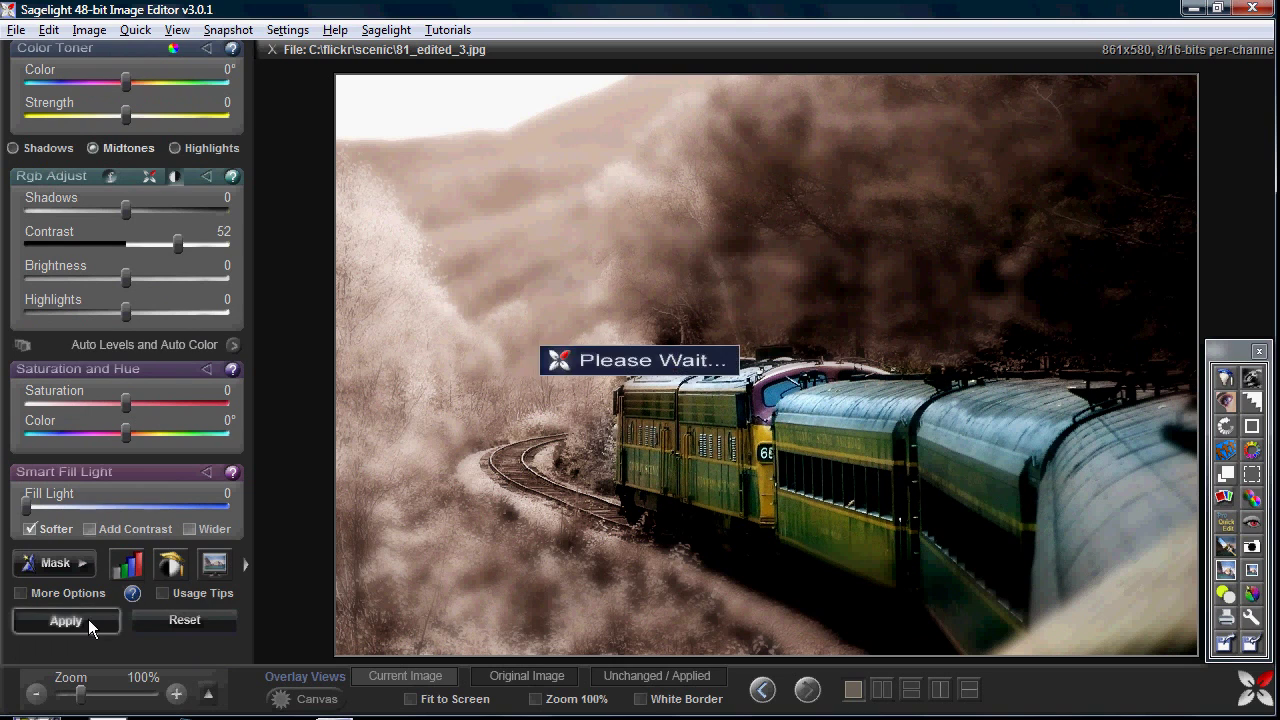
Step: Brush sharpness back onto the green carriages' lower sides with the Undo Brush and accept
{"action": "left_click", "coordinate": [49, 31]}
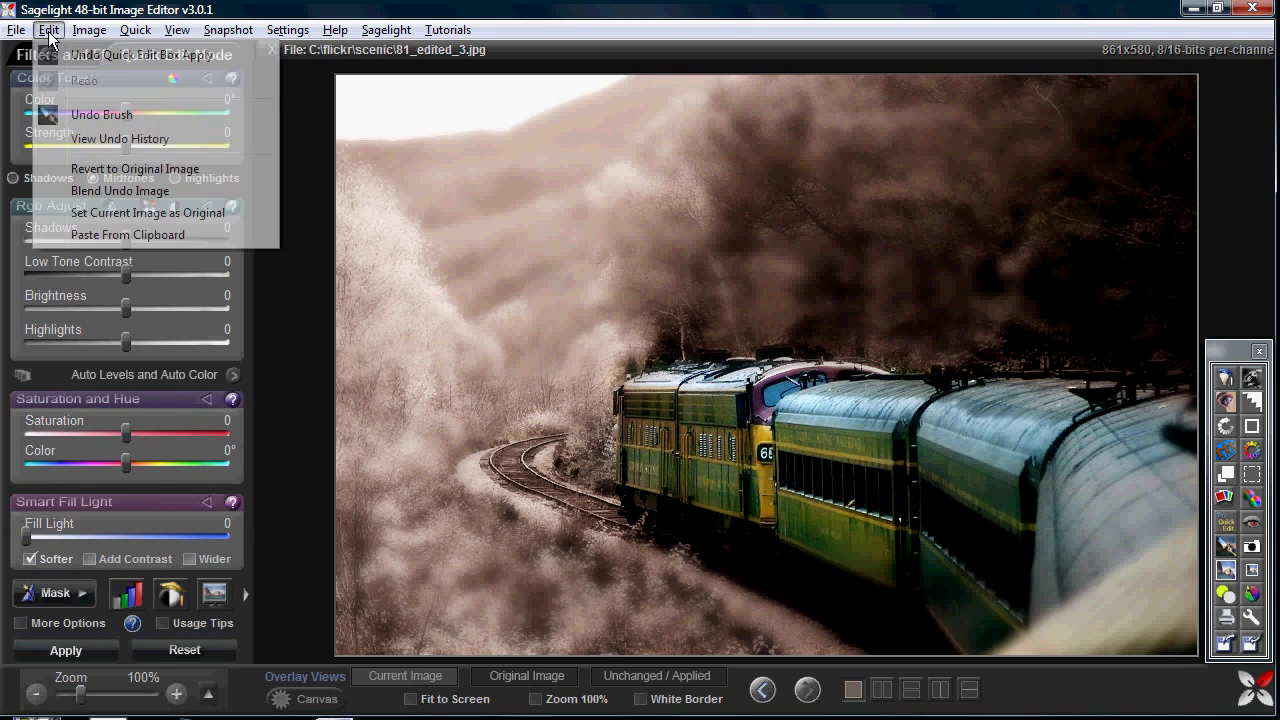
{"action": "left_click", "coordinate": [101, 114]}
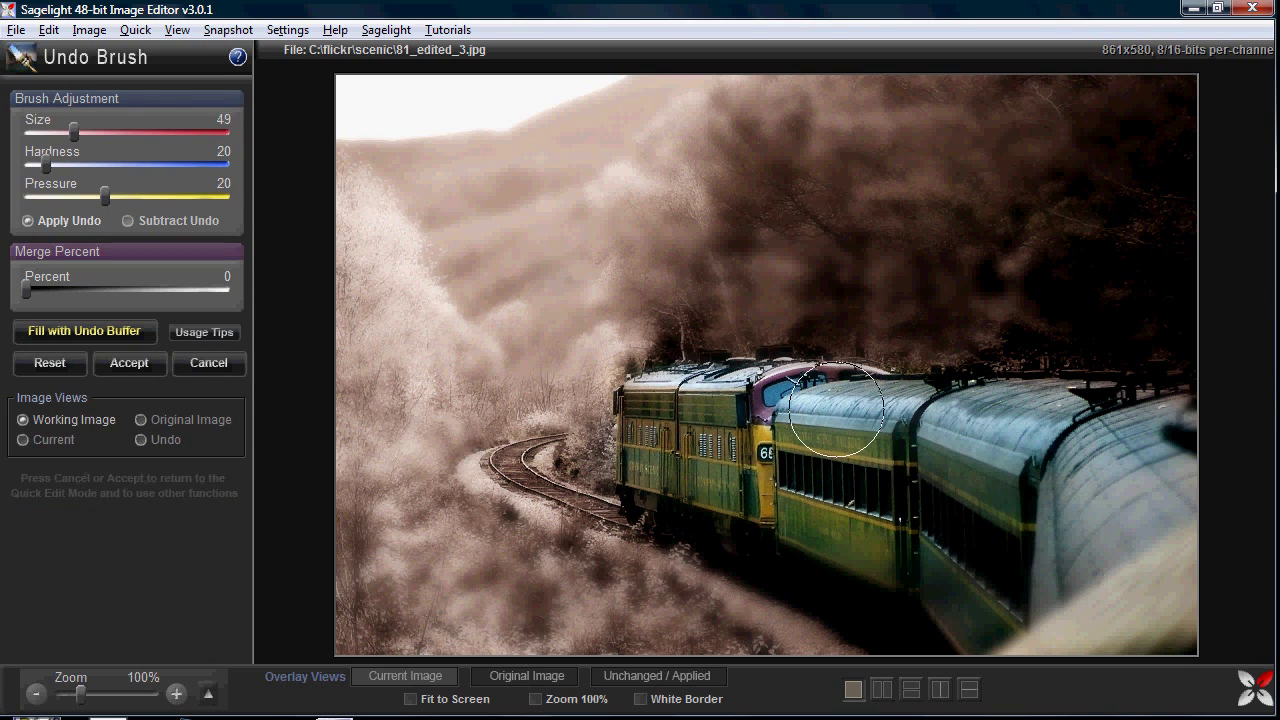
{"action": "left_click", "coordinate": [144, 368]}
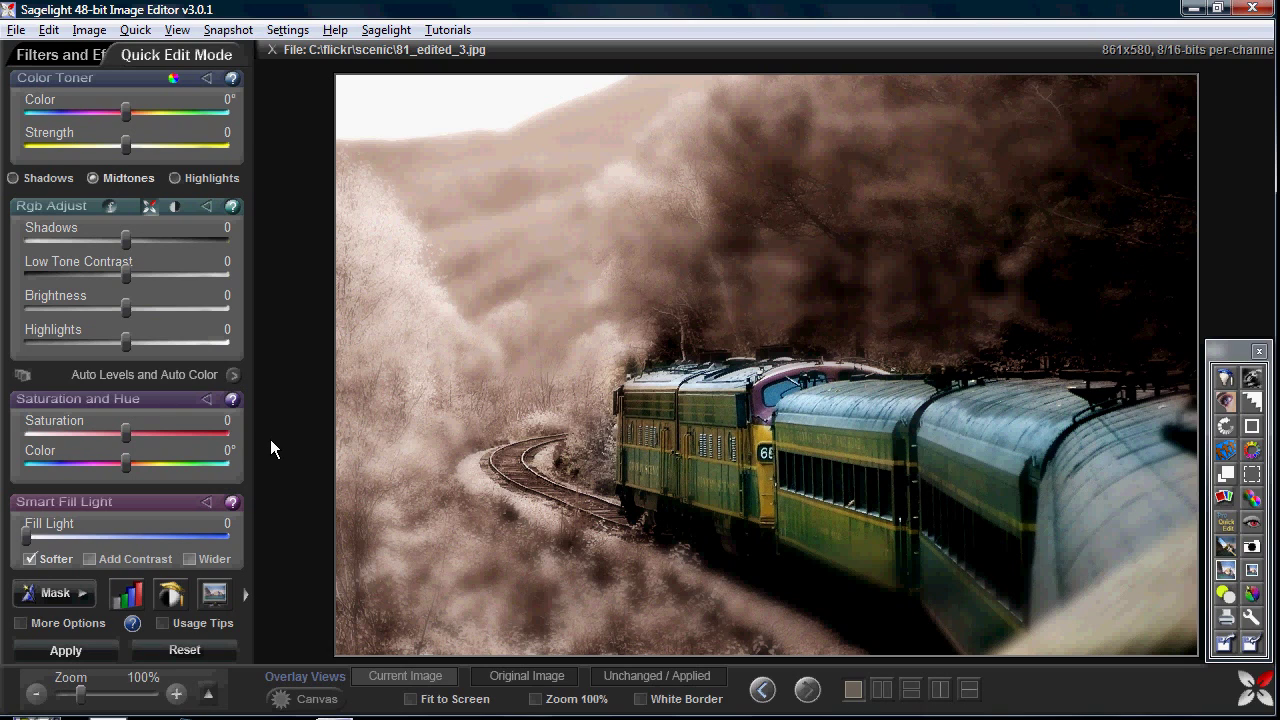
{"action": "left_click", "coordinate": [48, 30]}
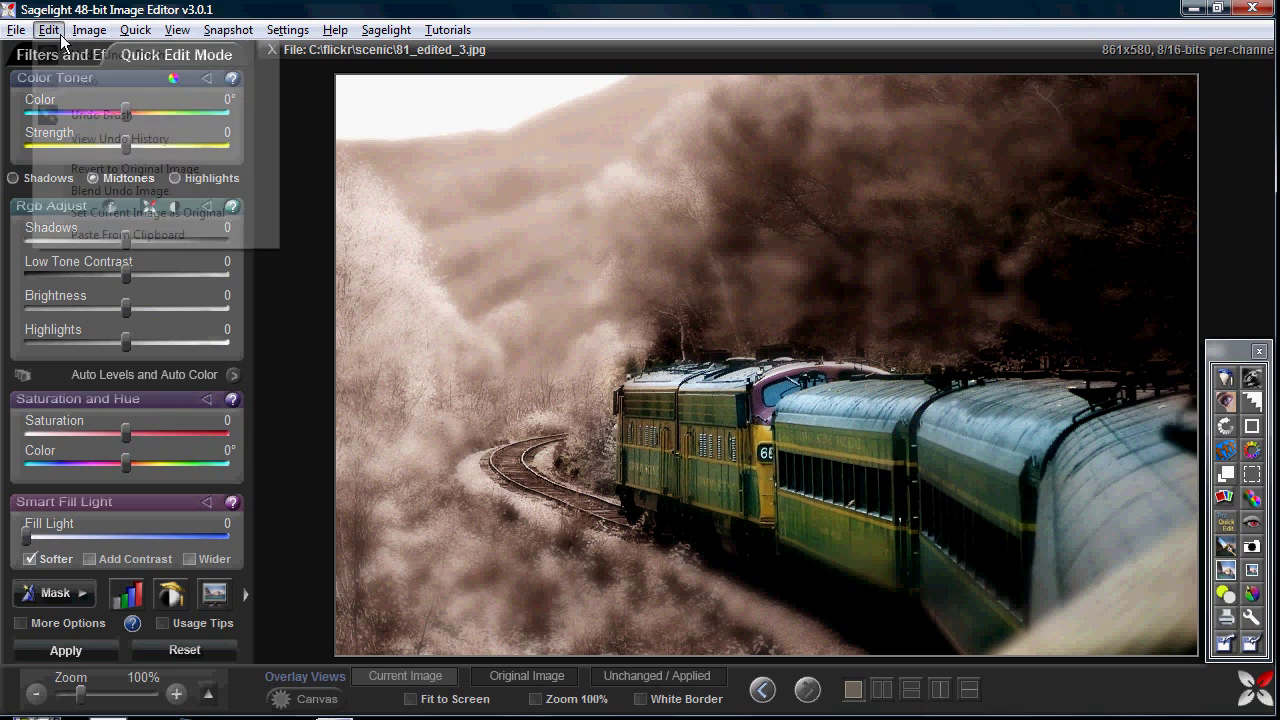
{"action": "left_click", "coordinate": [89, 139]}
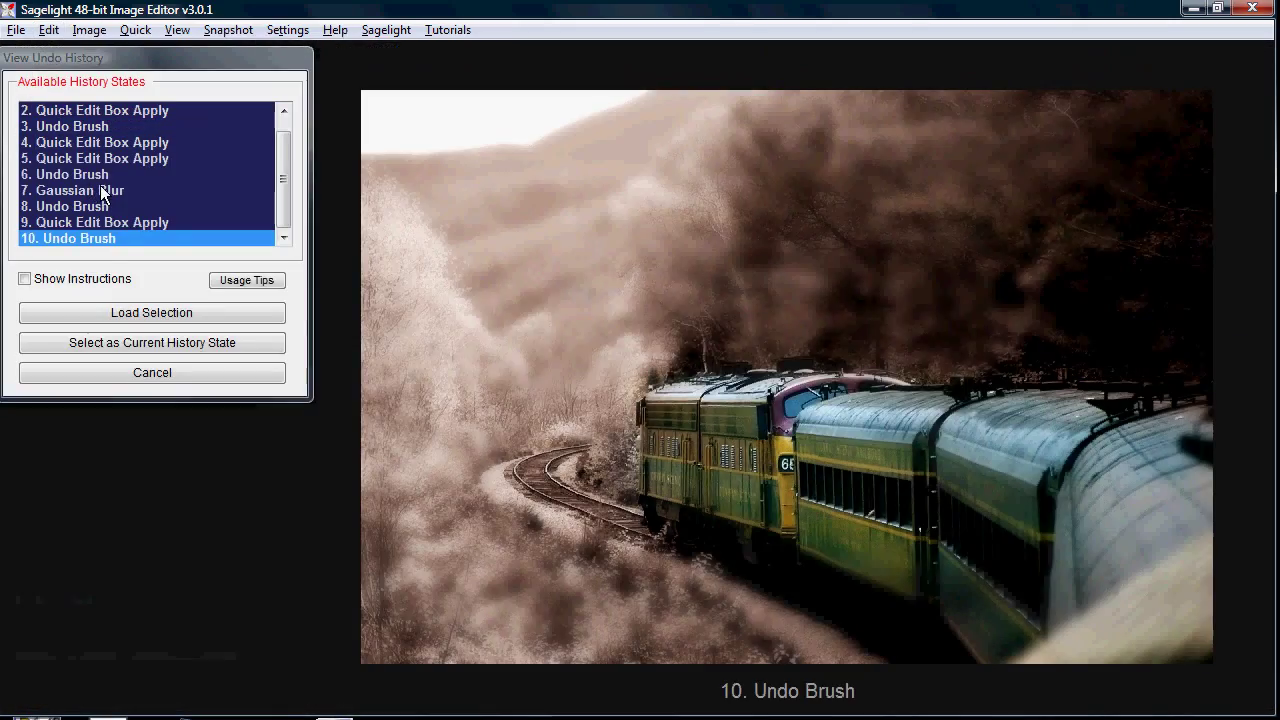
{"action": "left_click", "coordinate": [100, 174]}
{"action": "left_click", "coordinate": [100, 158]}
{"action": "left_click", "coordinate": [86, 126]}
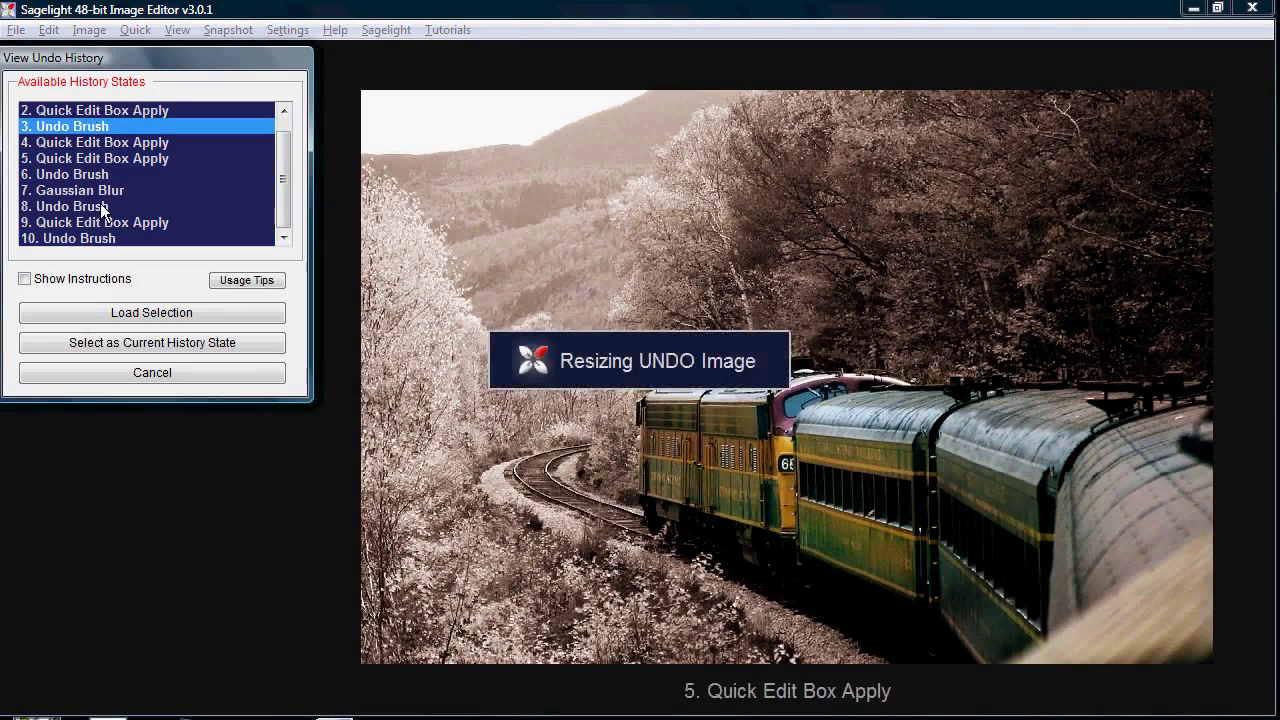
{"action": "left_click", "coordinate": [94, 206]}
{"action": "left_click", "coordinate": [88, 160]}
{"action": "left_click", "coordinate": [85, 128]}
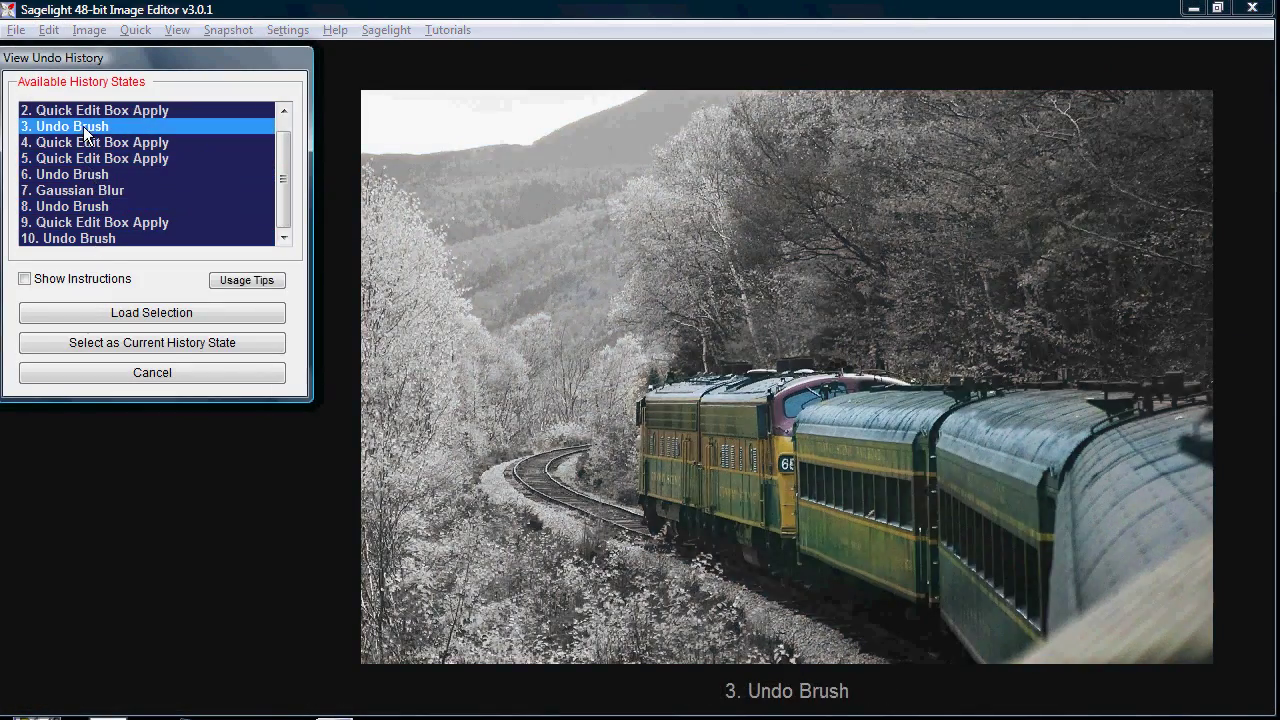
{"action": "left_click", "coordinate": [96, 160]}
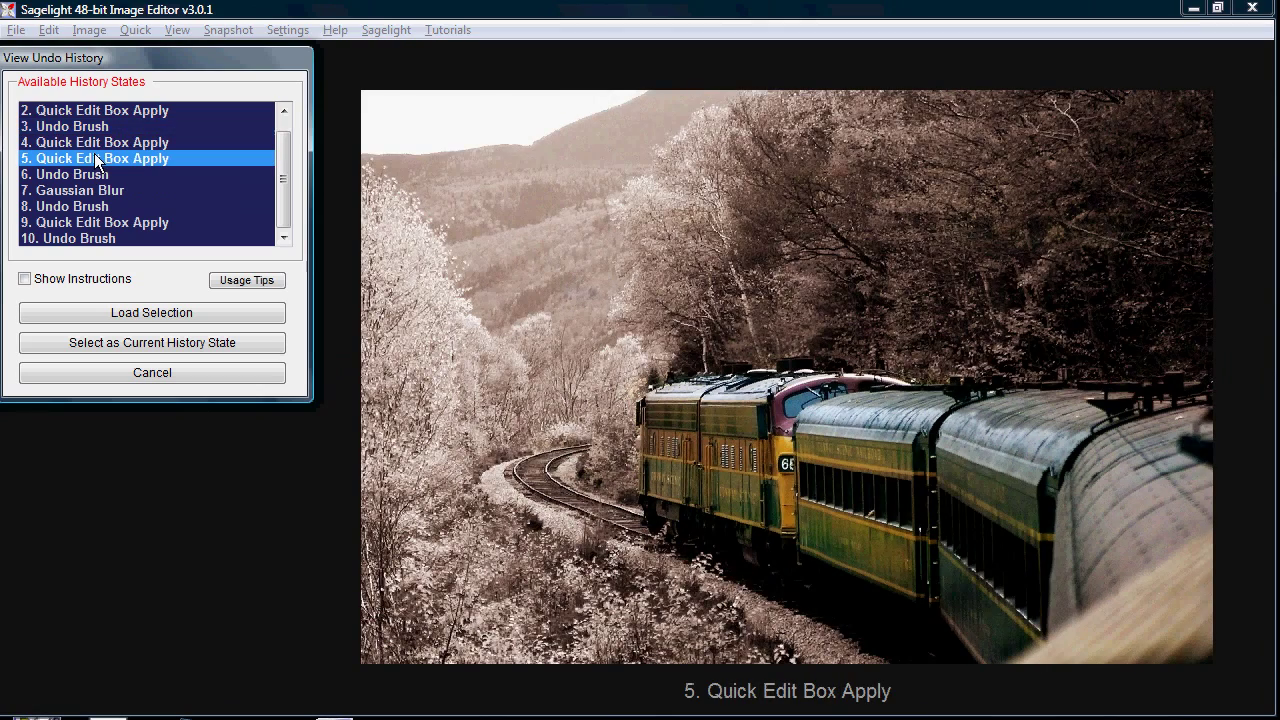
{"action": "left_click", "coordinate": [130, 376]}
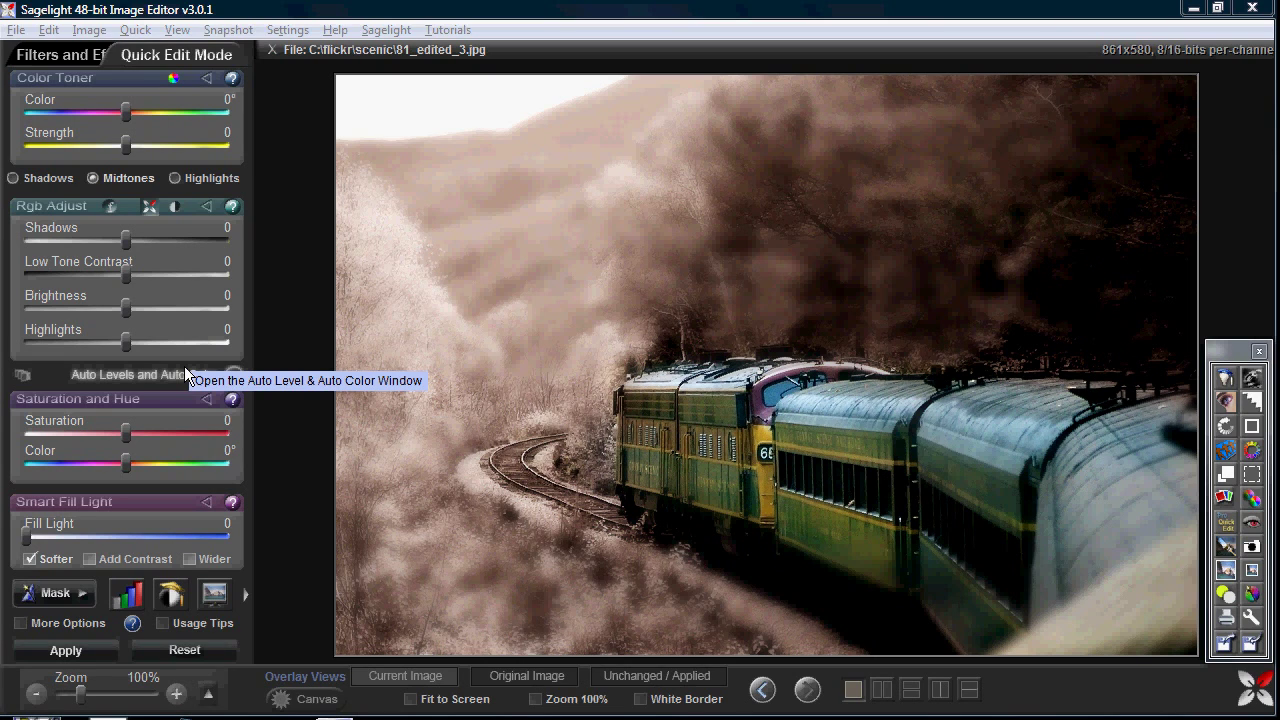
Step: Apply a hue shift kept near sepia, then run and accept an Undo Brush pass
{"action": "scroll", "coordinate": [120, 465], "scroll_direction": "down", "scroll_amount": 1}
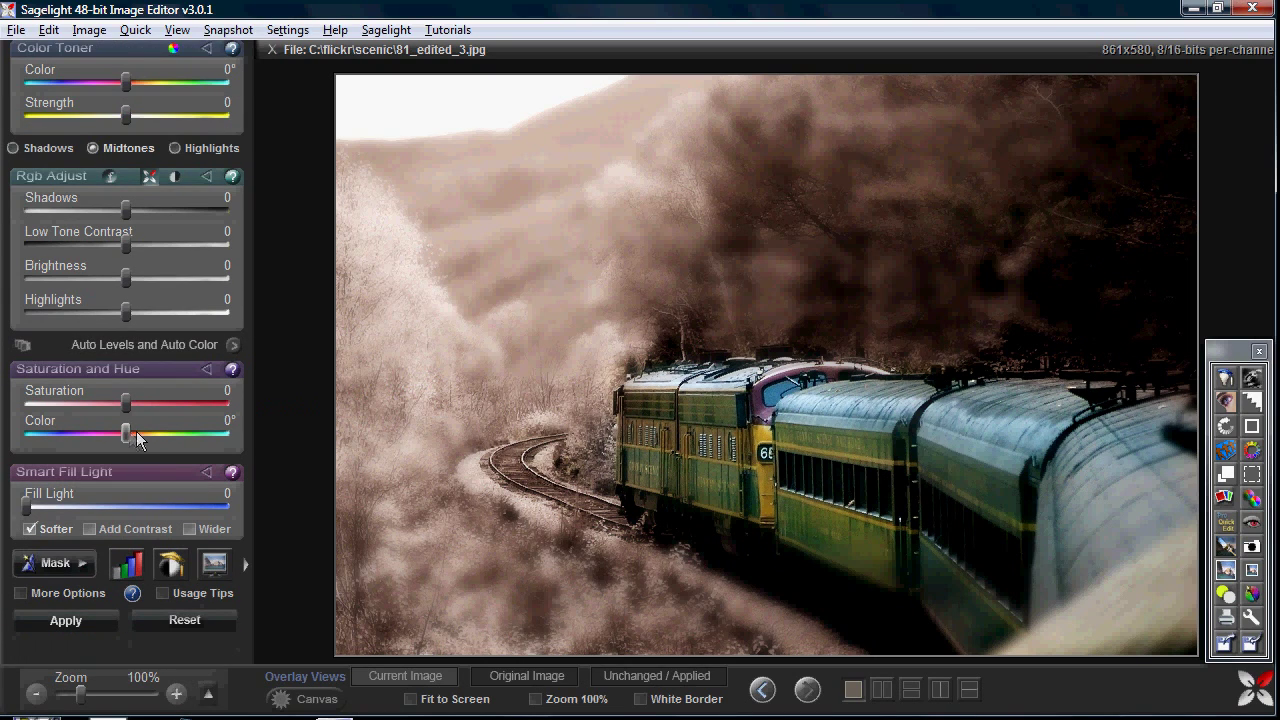
{"action": "mouse_move", "coordinate": [136, 431]}
{"action": "left_mouse_down"}
{"action": "mouse_move", "coordinate": [156, 430]}
{"action": "mouse_move", "coordinate": [121, 429]}
{"action": "mouse_move", "coordinate": [133, 433]}
{"action": "left_mouse_up"}
{"action": "left_click", "coordinate": [92, 621]}
{"action": "left_click", "coordinate": [48, 29]}
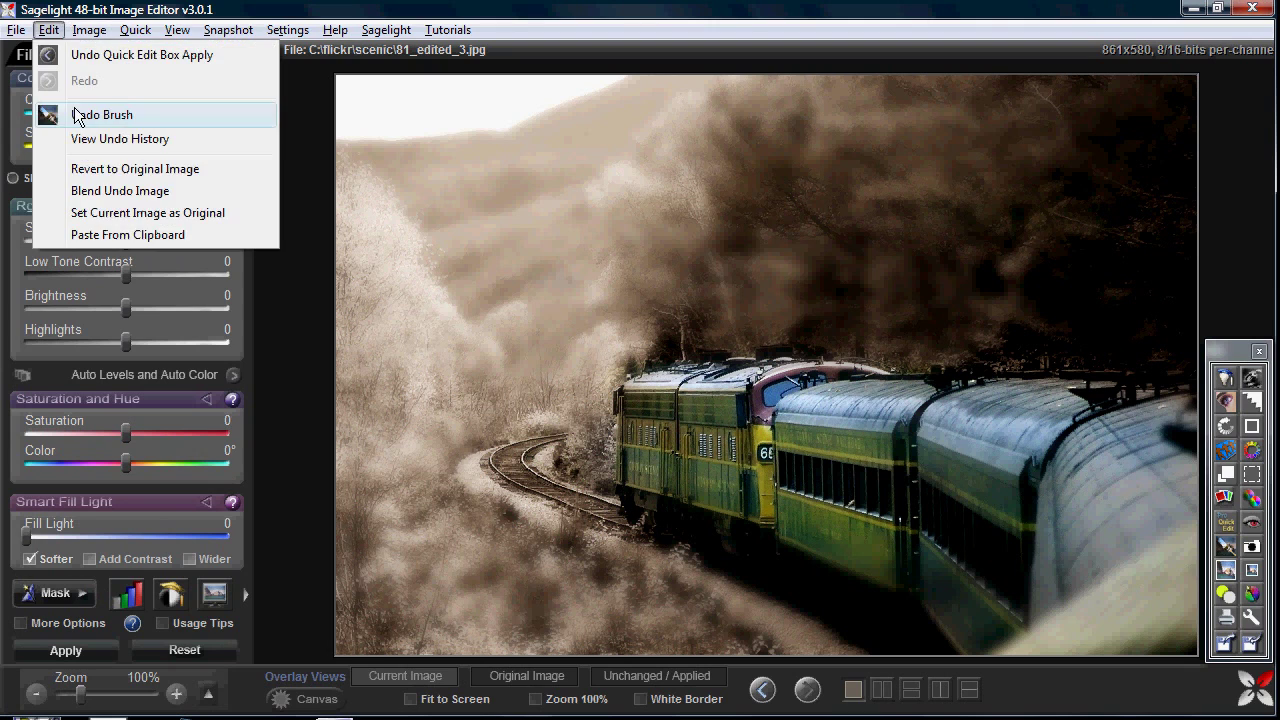
{"action": "left_click", "coordinate": [78, 115]}
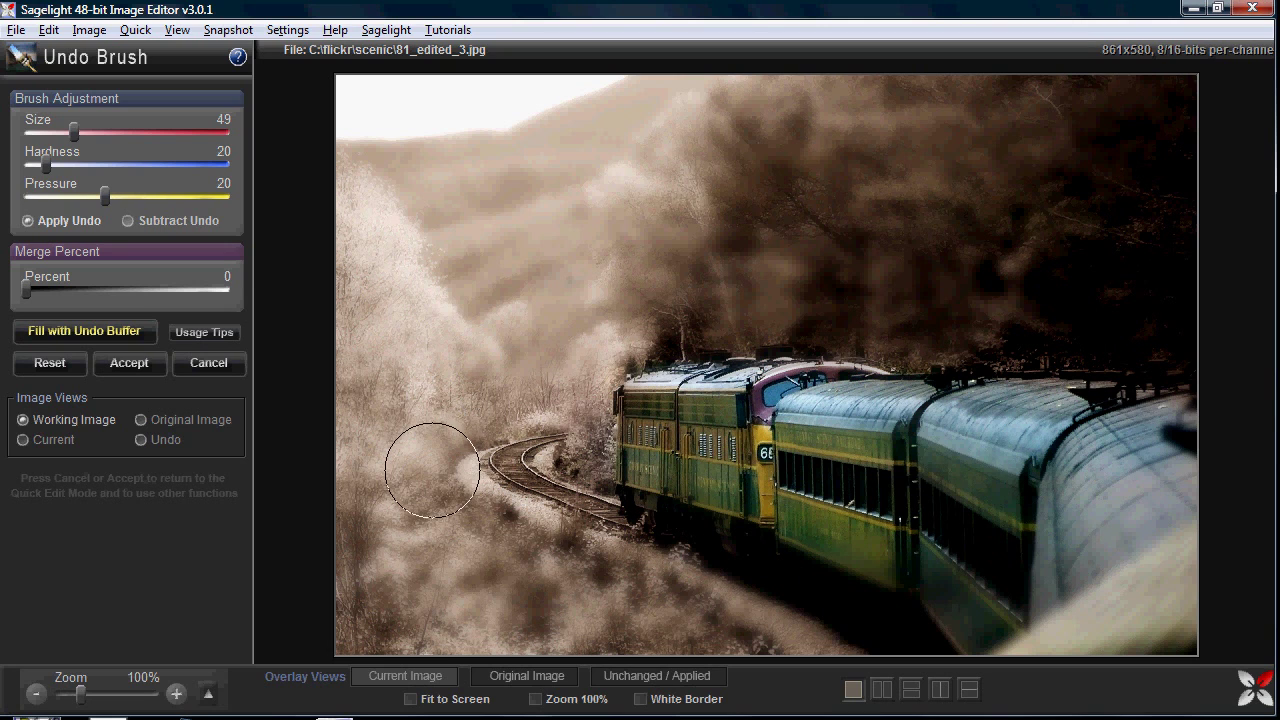
{"action": "left_click", "coordinate": [190, 364]}
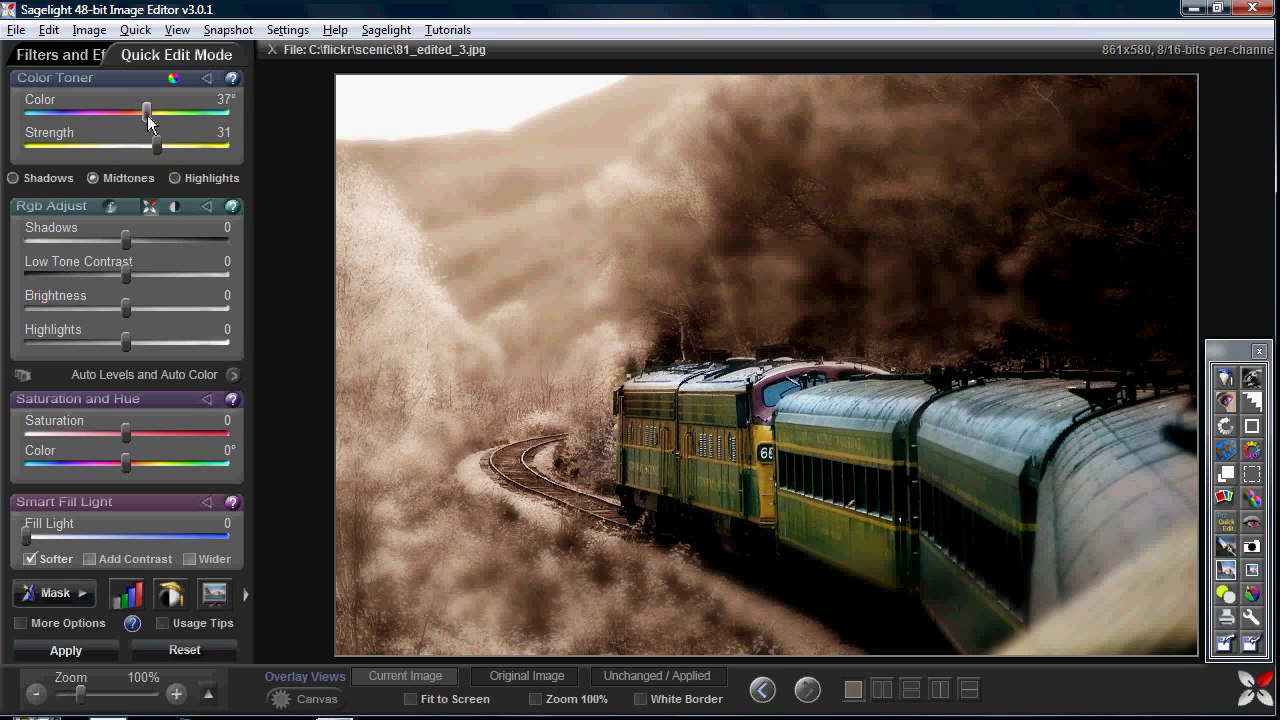
Step: Apply warm toning, brush the train's green and yellow colour back, then step back once
{"action": "left_click", "coordinate": [56, 621]}
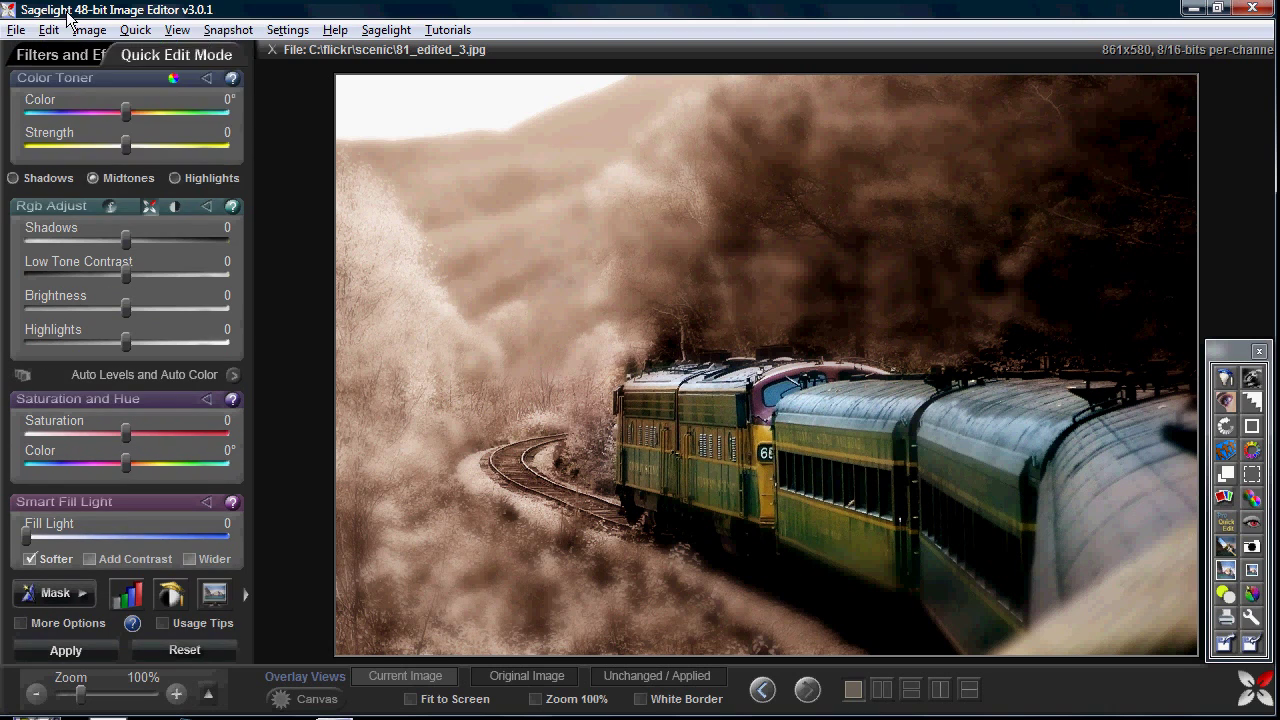
{"action": "left_click", "coordinate": [48, 29]}
{"action": "left_click", "coordinate": [85, 111]}
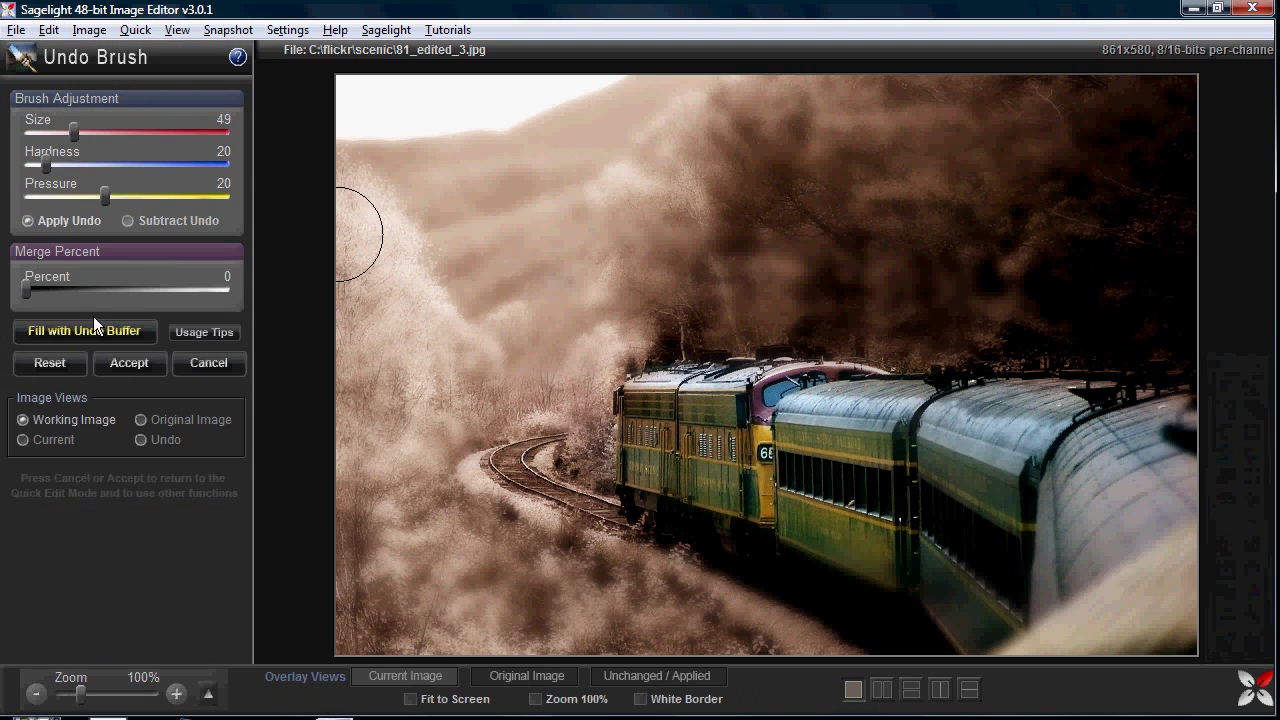
{"action": "key", "text": "ctrl"}
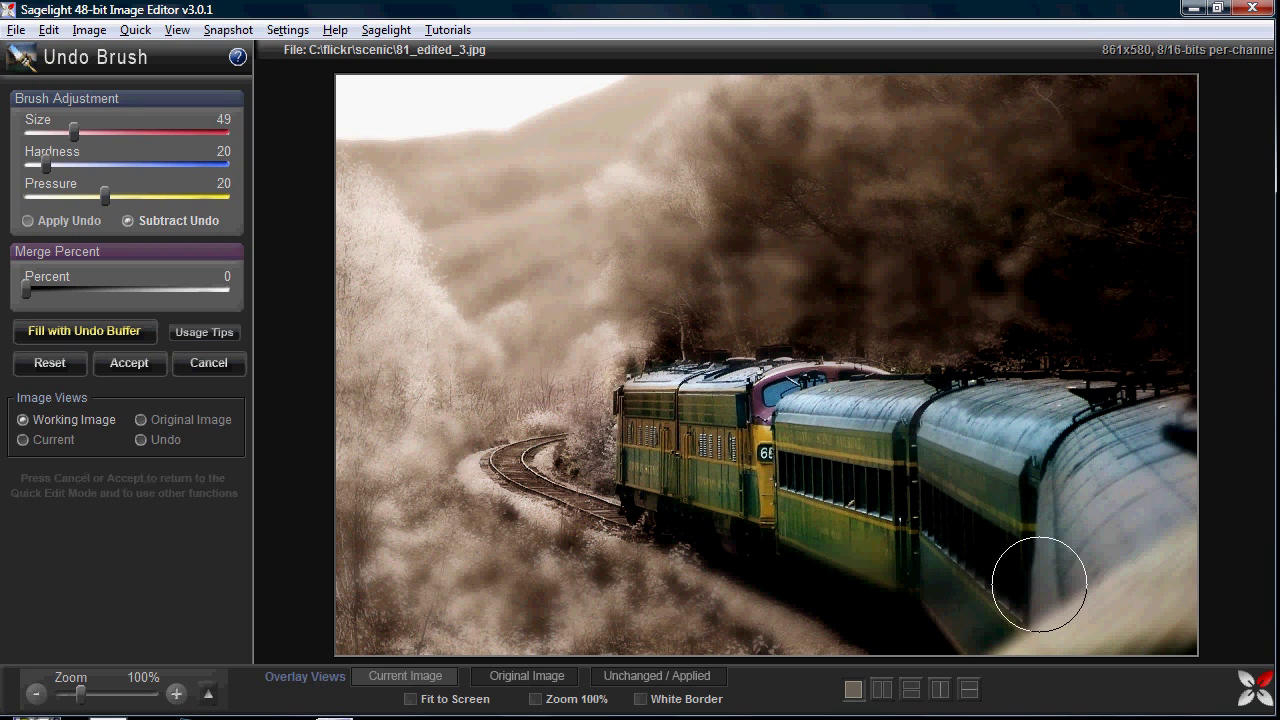
{"action": "left_click", "coordinate": [149, 370]}
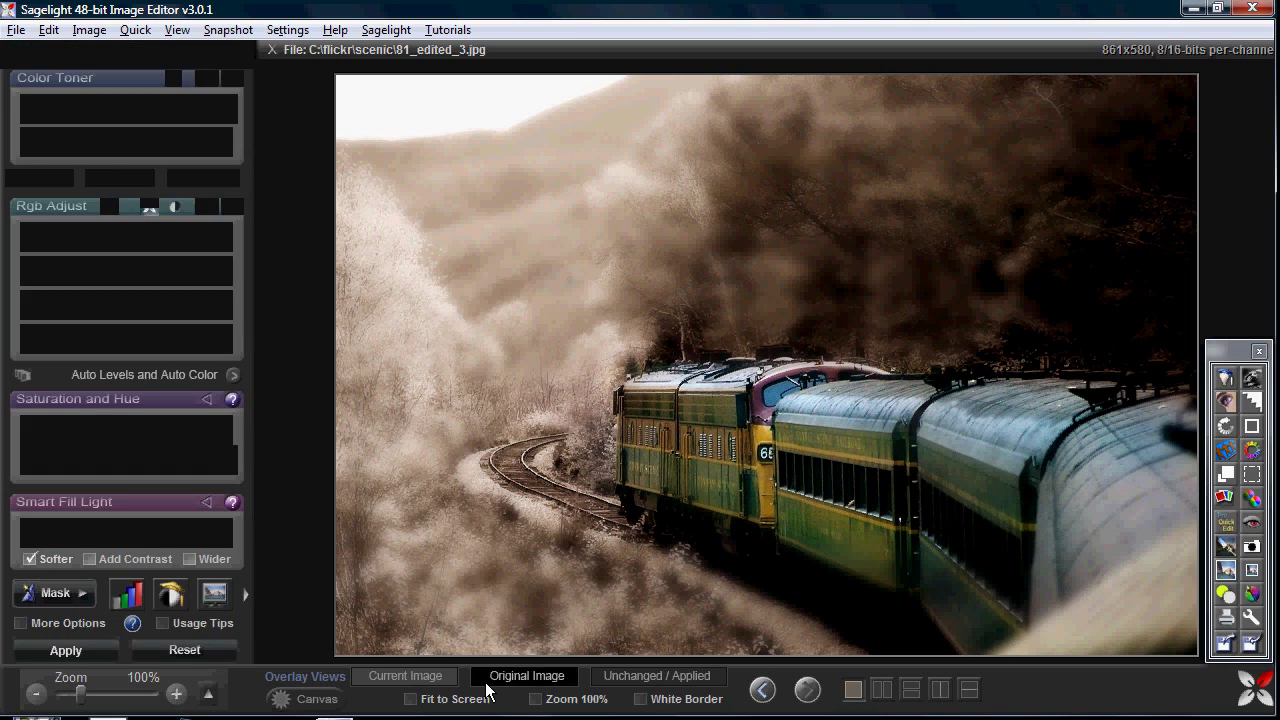
{"action": "left_click", "coordinate": [761, 689]}
{"action": "left_click", "coordinate": [810, 689]}
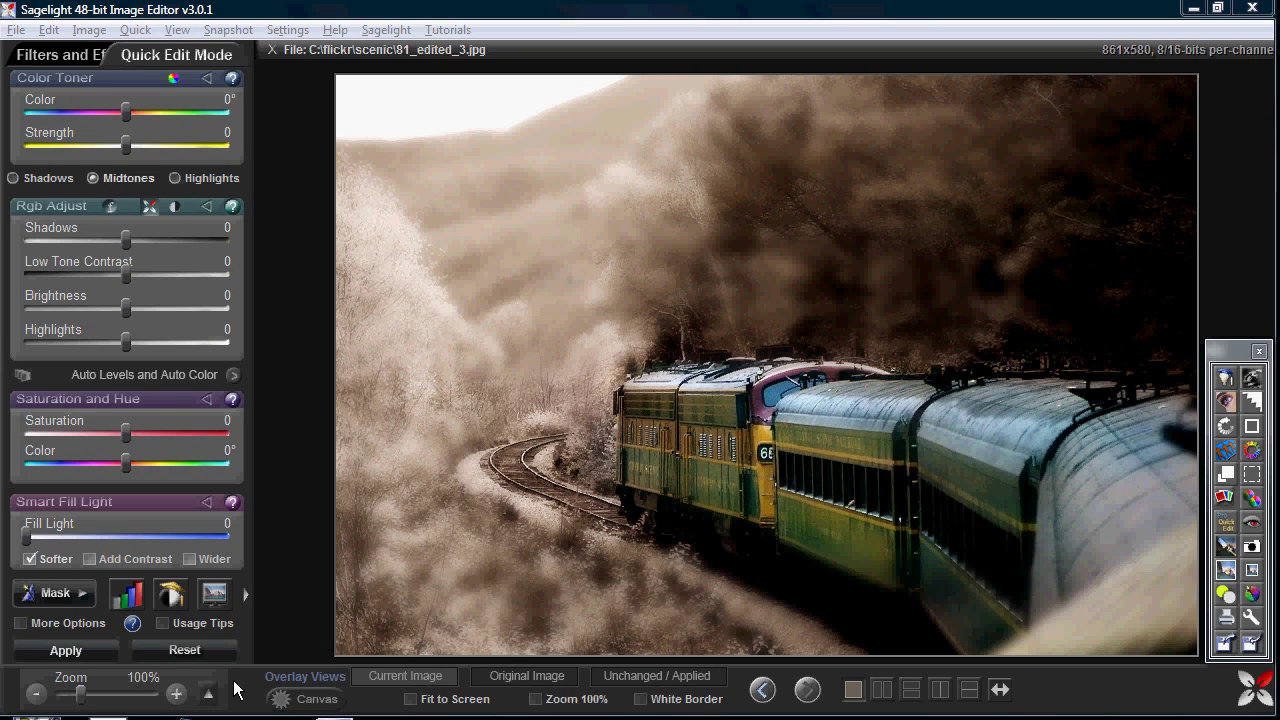
Step: Preview Duotone and Vignette, then apply Vintage Picture with Age 100, Tint 30 and Texture
{"action": "left_click", "coordinate": [39, 52]}
{"action": "scroll", "coordinate": [96, 185], "scroll_direction": "down", "scroll_amount": 5}
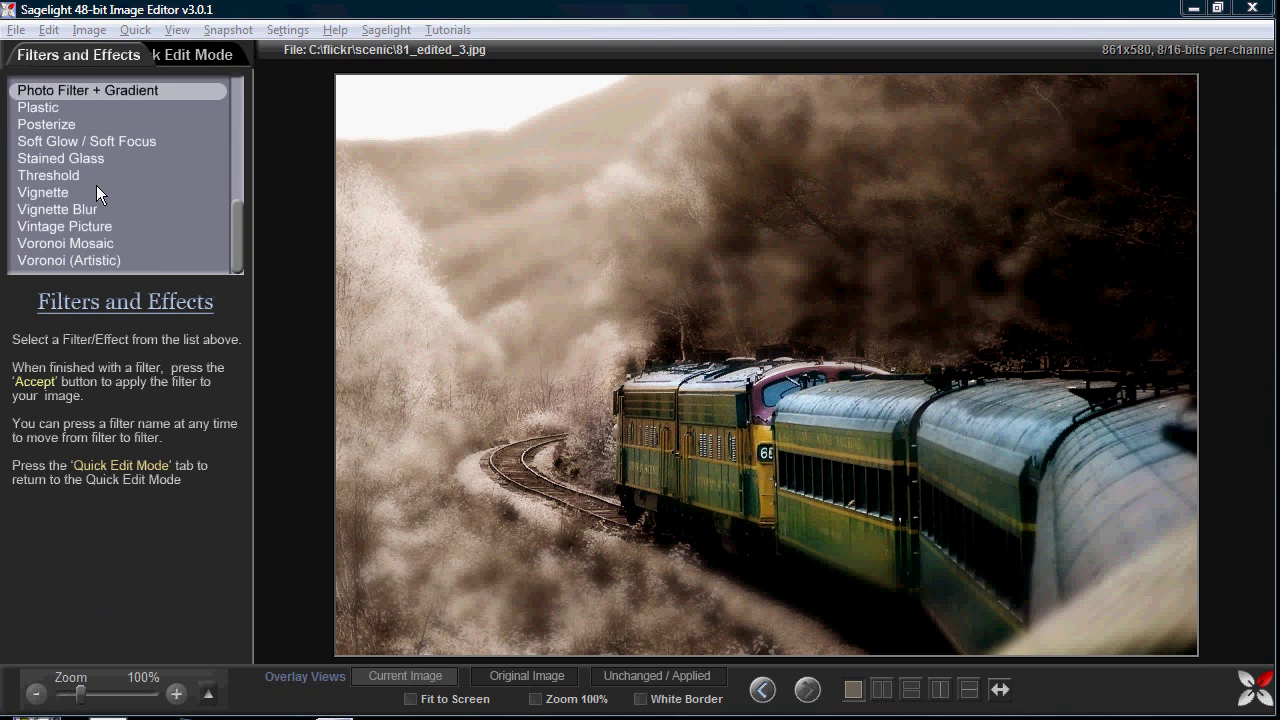
{"action": "scroll", "coordinate": [92, 200], "scroll_direction": "up", "scroll_amount": 4}
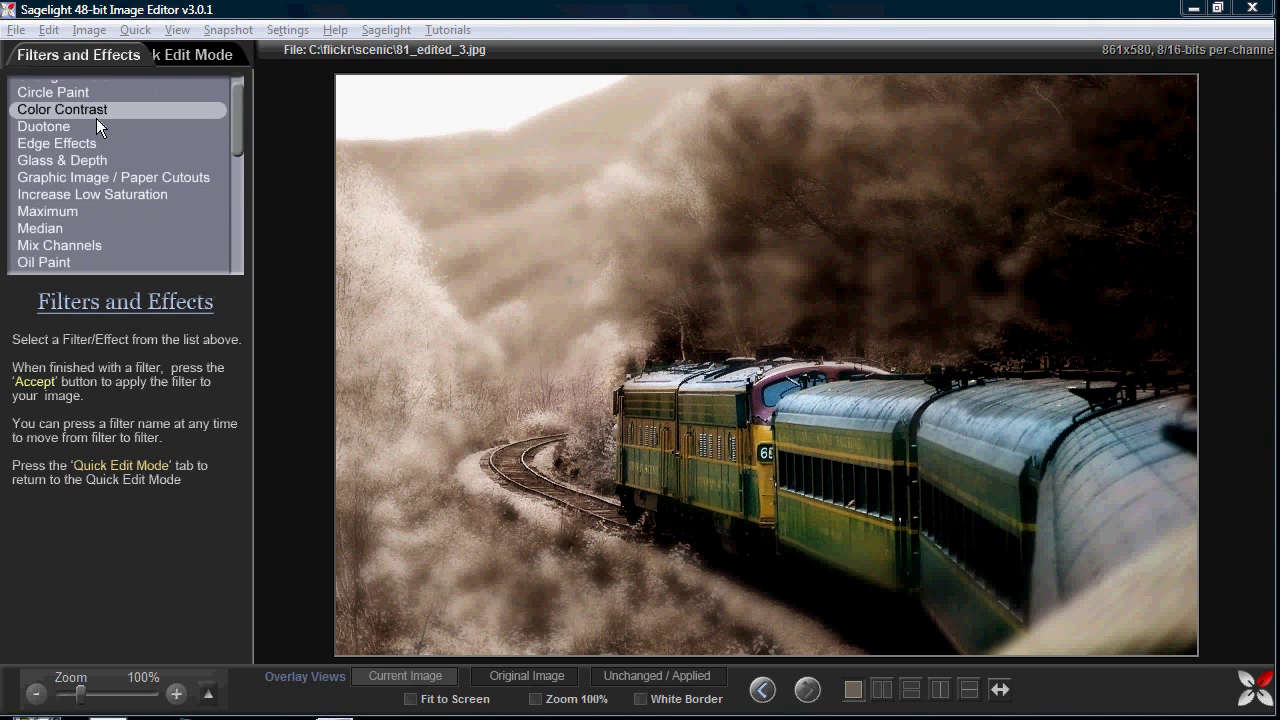
{"action": "scroll", "coordinate": [96, 118], "scroll_direction": "up", "scroll_amount": 1}
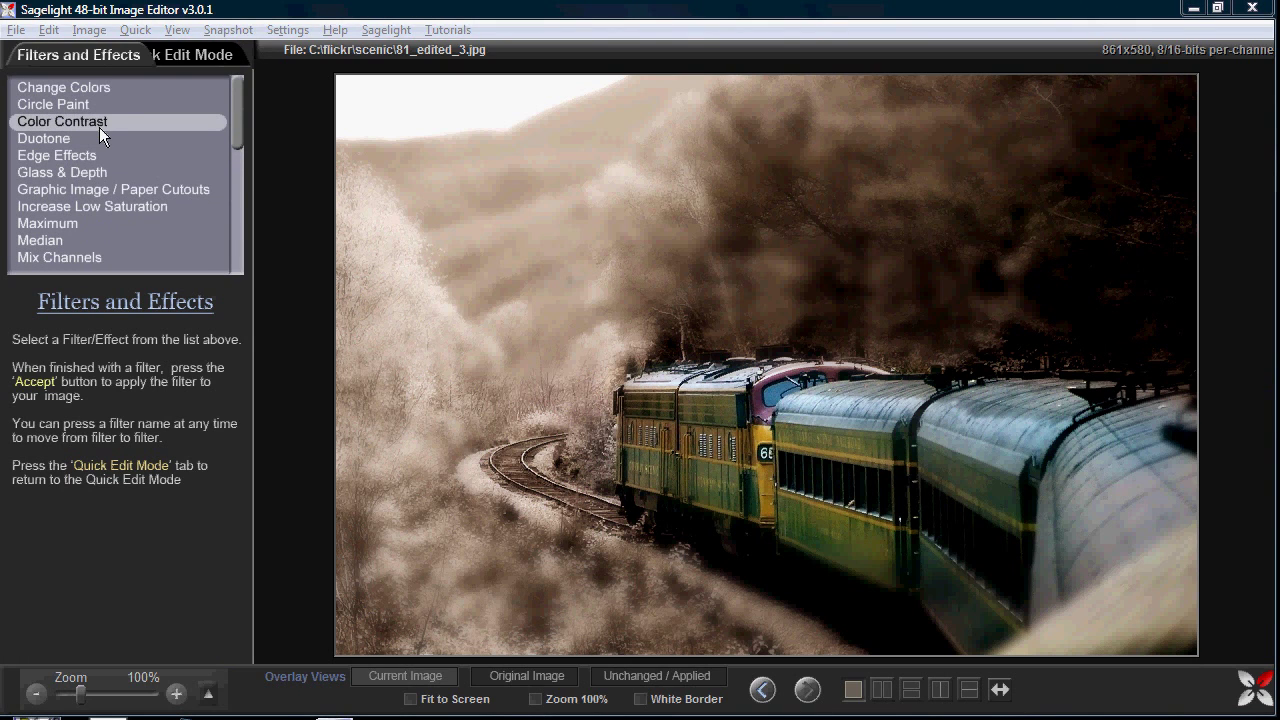
{"action": "left_click", "coordinate": [96, 146]}
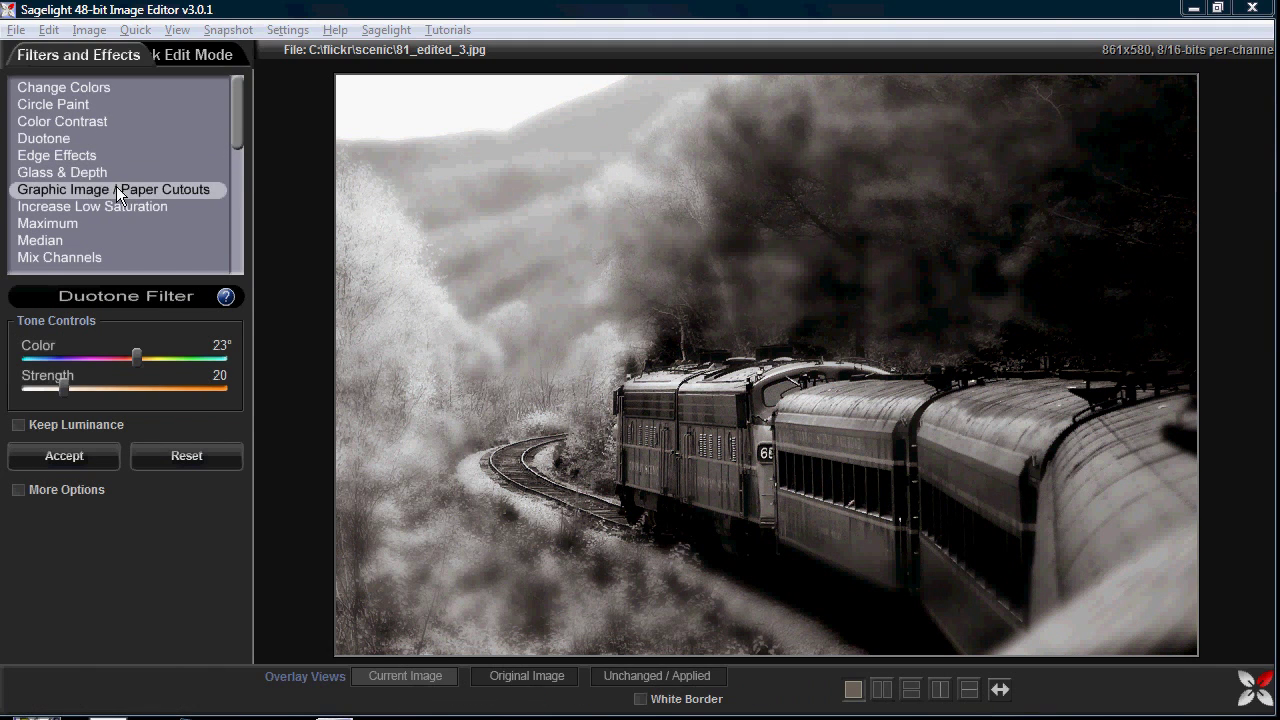
{"action": "scroll", "coordinate": [116, 186], "scroll_direction": "down", "scroll_amount": 4}
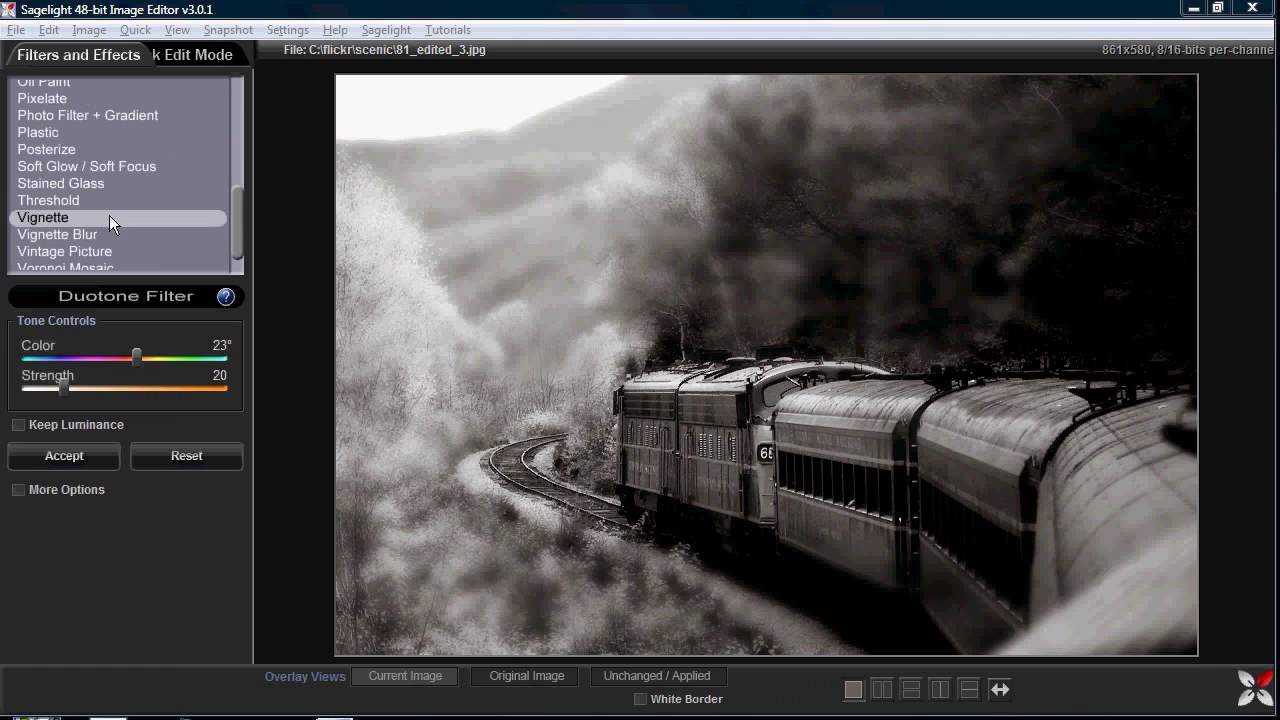
{"action": "left_click", "coordinate": [109, 217]}
{"action": "left_click", "coordinate": [104, 253]}
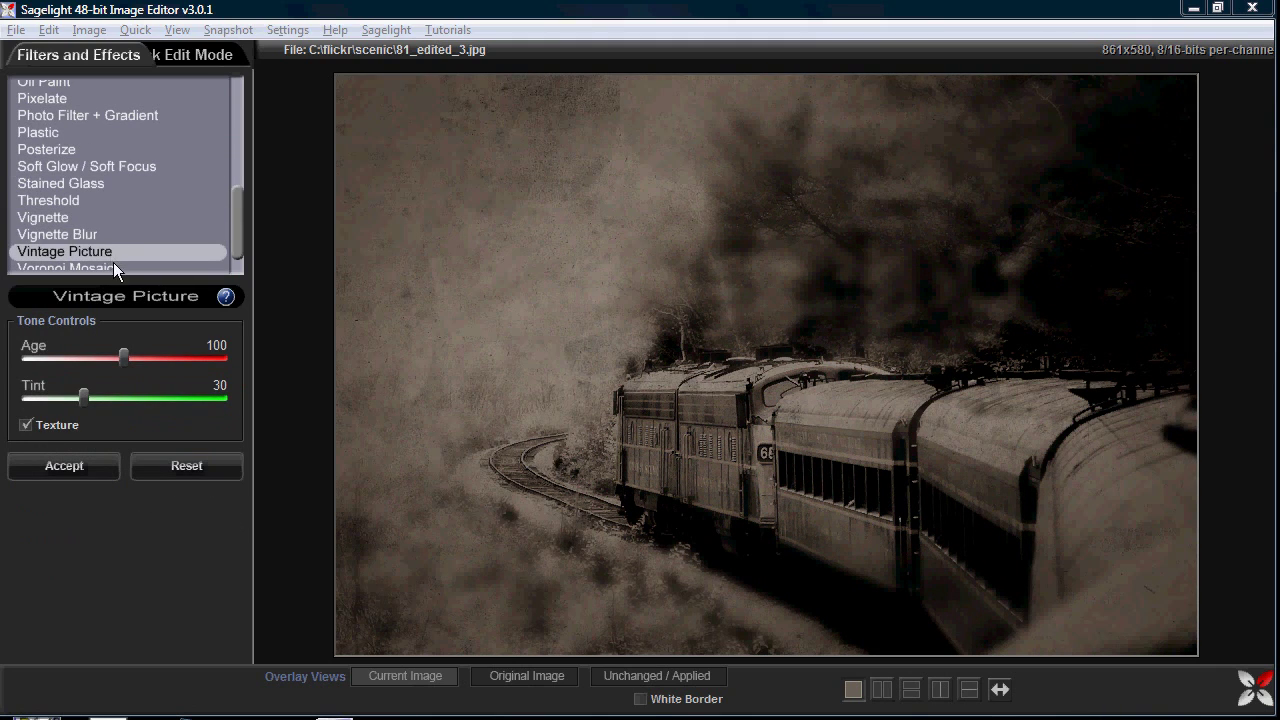
{"action": "left_click", "coordinate": [76, 477]}
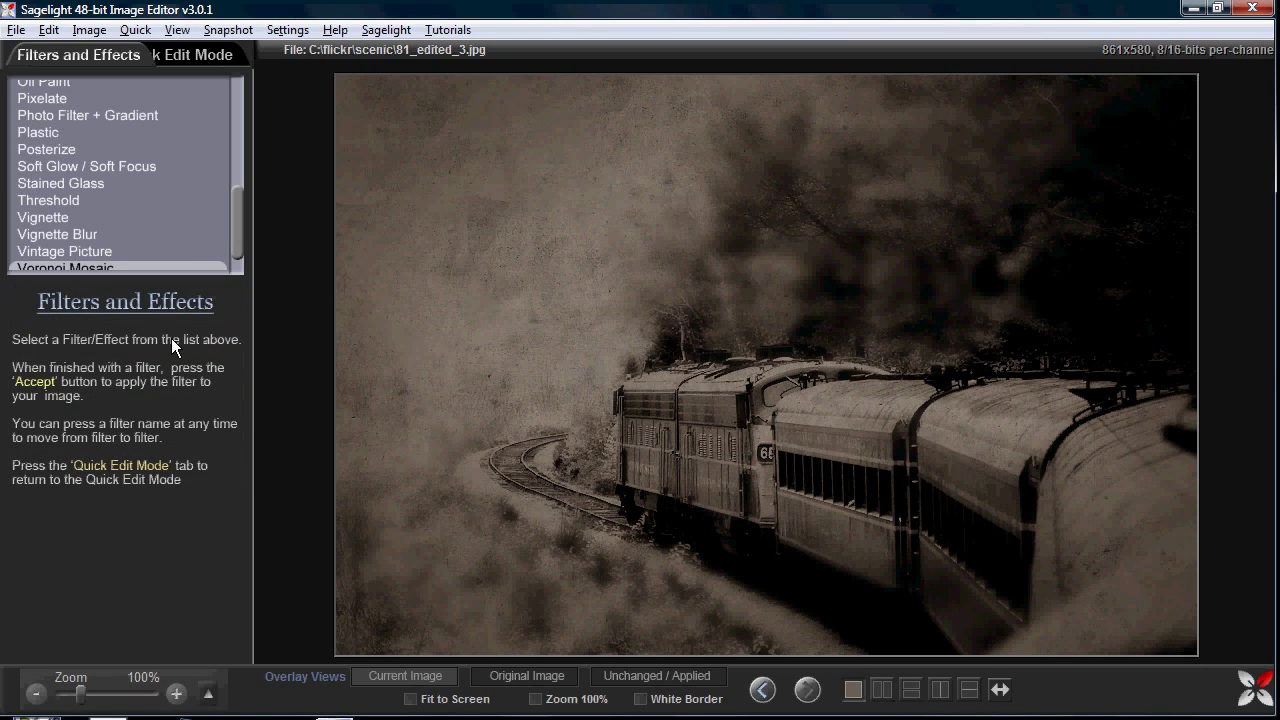
{"action": "left_click", "coordinate": [198, 55]}
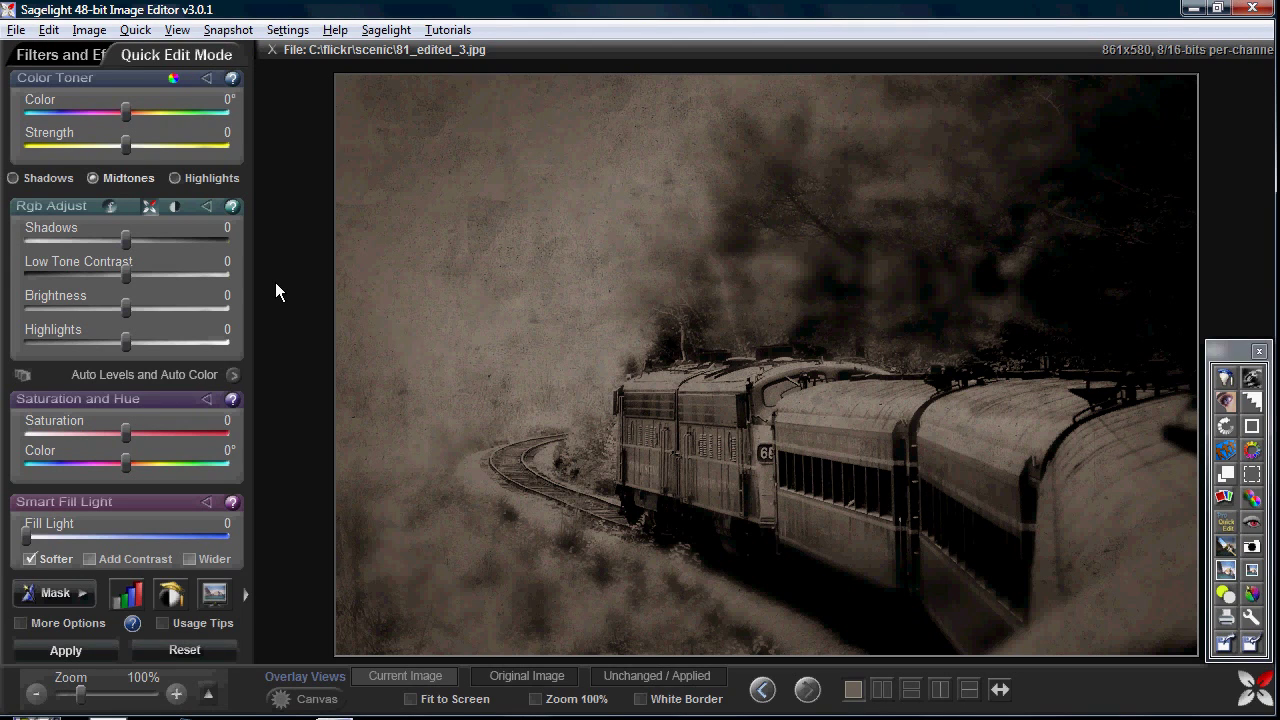
Step: With the Undo Brush, paint the original colour back onto the locomotive and carriages
{"action": "left_click", "coordinate": [50, 30]}
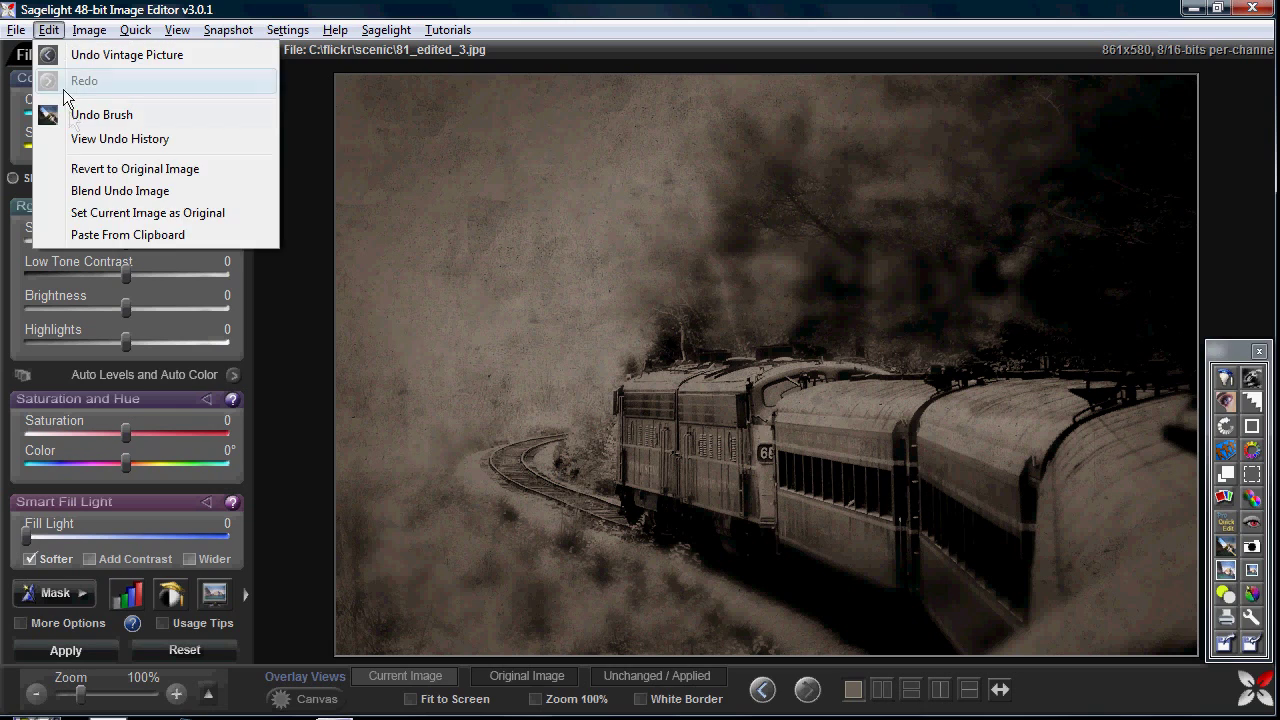
{"action": "left_click", "coordinate": [69, 111]}
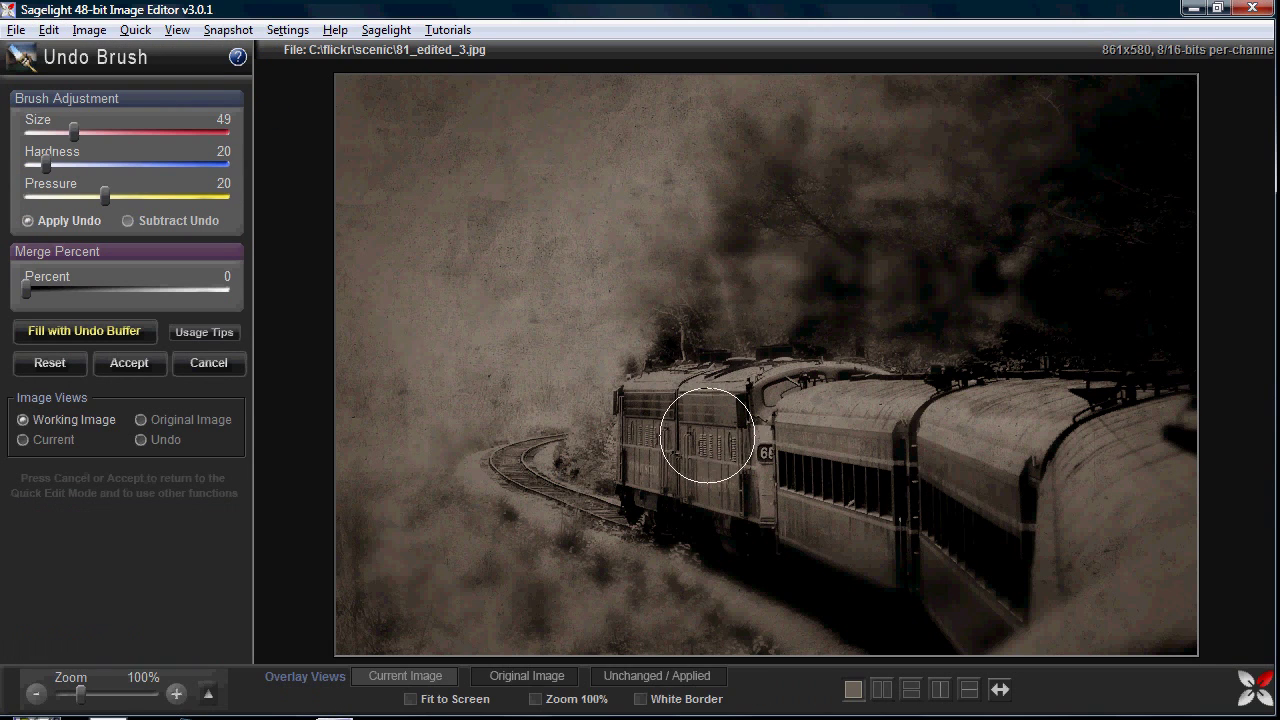
{"action": "left_click_drag", "start_coordinate": [72, 288], "coordinate": [2, 310]}
{"action": "mouse_move", "coordinate": [729, 480]}
{"action": "left_mouse_down"}
{"action": "mouse_move", "coordinate": [853, 405]}
{"action": "mouse_move", "coordinate": [630, 392]}
{"action": "mouse_move", "coordinate": [1060, 405]}
{"action": "mouse_move", "coordinate": [795, 455]}
{"action": "mouse_move", "coordinate": [1155, 501]}
{"action": "mouse_move", "coordinate": [1197, 519]}
{"action": "mouse_move", "coordinate": [914, 542]}
{"action": "mouse_move", "coordinate": [798, 517]}
{"action": "mouse_move", "coordinate": [704, 429]}
{"action": "mouse_move", "coordinate": [1014, 650]}
{"action": "mouse_move", "coordinate": [987, 500]}
{"action": "mouse_move", "coordinate": [727, 410]}
{"action": "mouse_move", "coordinate": [662, 418]}
{"action": "mouse_move", "coordinate": [760, 440]}
{"action": "mouse_move", "coordinate": [788, 462]}
{"action": "mouse_move", "coordinate": [639, 437]}
{"action": "mouse_move", "coordinate": [570, 447]}
{"action": "mouse_move", "coordinate": [637, 503]}
{"action": "mouse_move", "coordinate": [723, 488]}
{"action": "mouse_move", "coordinate": [891, 494]}
{"action": "mouse_move", "coordinate": [1018, 530]}
{"action": "mouse_move", "coordinate": [1042, 601]}
{"action": "mouse_move", "coordinate": [1090, 604]}
{"action": "mouse_move", "coordinate": [1002, 657]}
{"action": "mouse_move", "coordinate": [1151, 524]}
{"action": "left_mouse_up"}
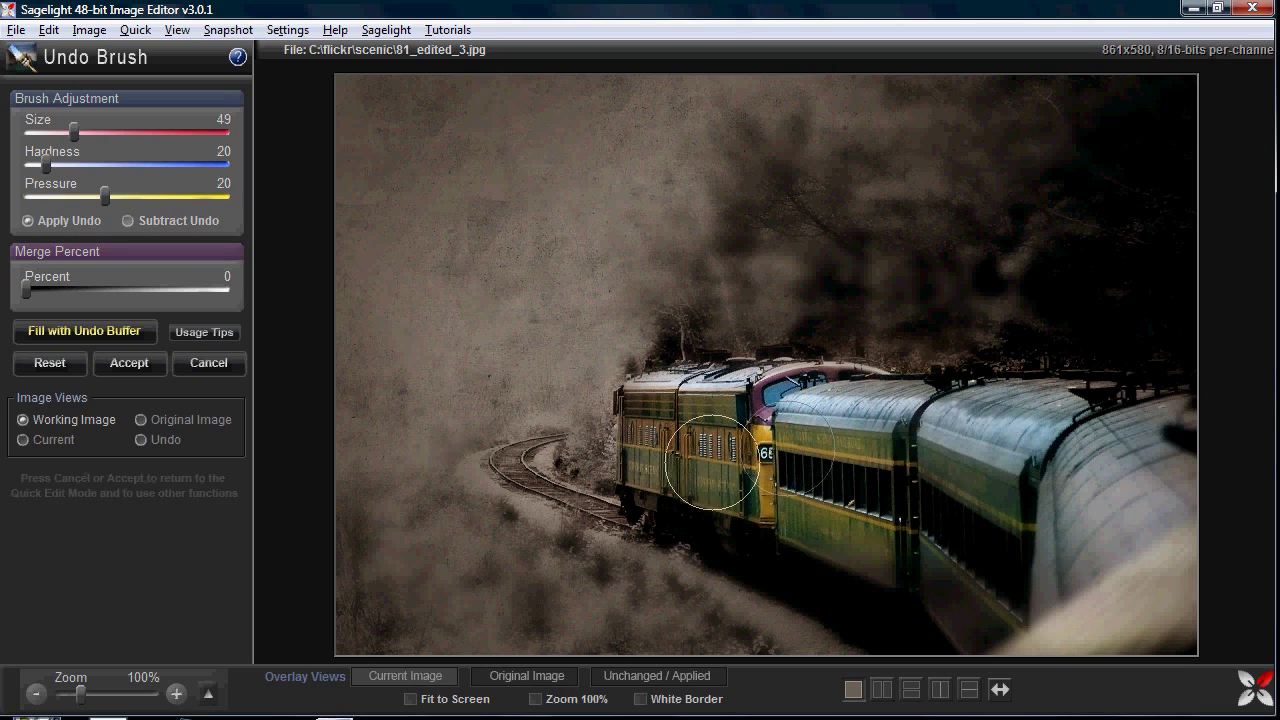
Step: Set Pressure 6 and Size 28, remove restored colour from the right carriage roof, and accept
{"action": "left_click_drag", "start_coordinate": [100, 200], "coordinate": [48, 198]}
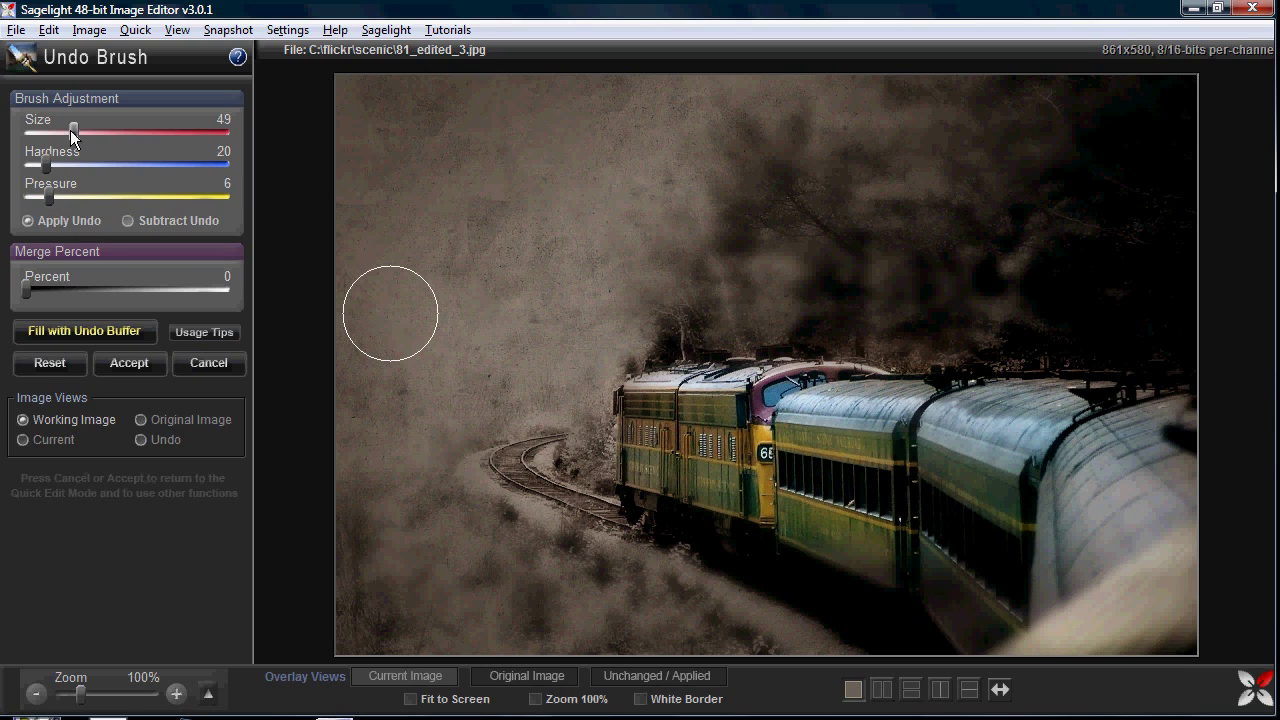
{"action": "left_click_drag", "start_coordinate": [72, 131], "coordinate": [52, 131]}
{"action": "left_click", "coordinate": [128, 220]}
{"action": "mouse_move", "coordinate": [920, 457]}
{"action": "left_mouse_down"}
{"action": "mouse_move", "coordinate": [1057, 430]}
{"action": "mouse_move", "coordinate": [1060, 620]}
{"action": "mouse_move", "coordinate": [1131, 523]}
{"action": "mouse_move", "coordinate": [1050, 450]}
{"action": "left_mouse_up"}
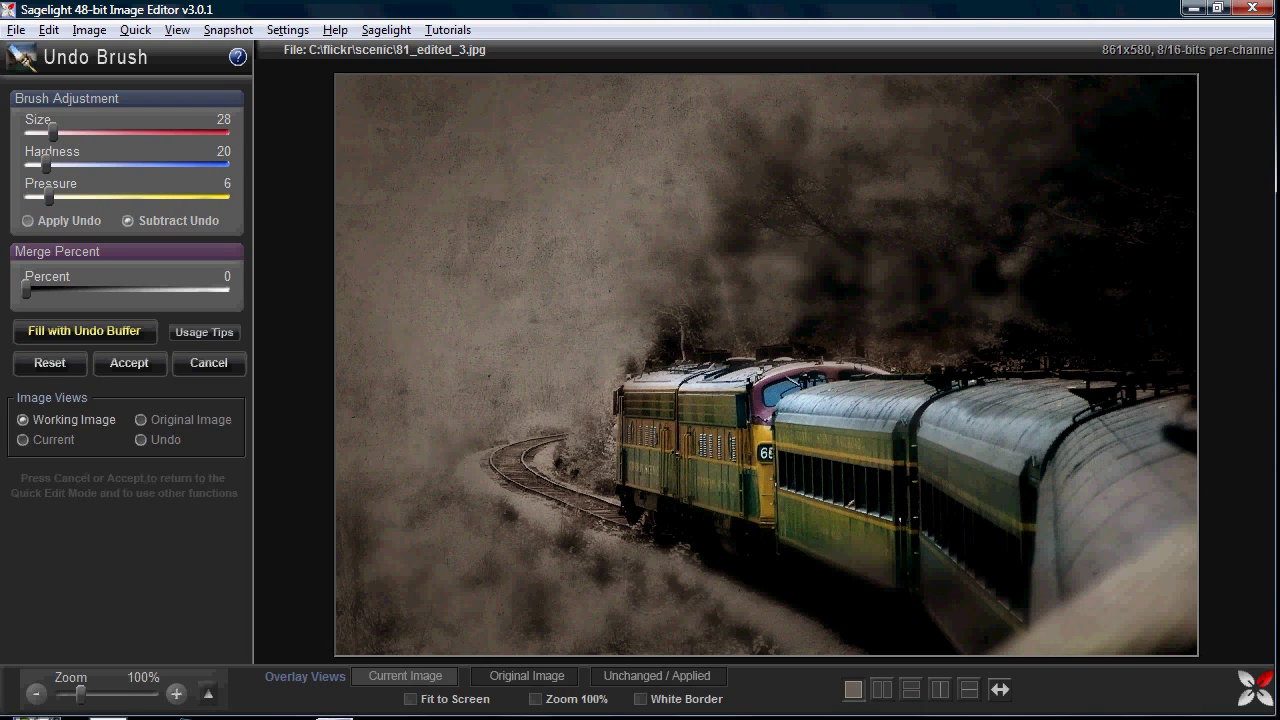
{"action": "left_click", "coordinate": [132, 359]}
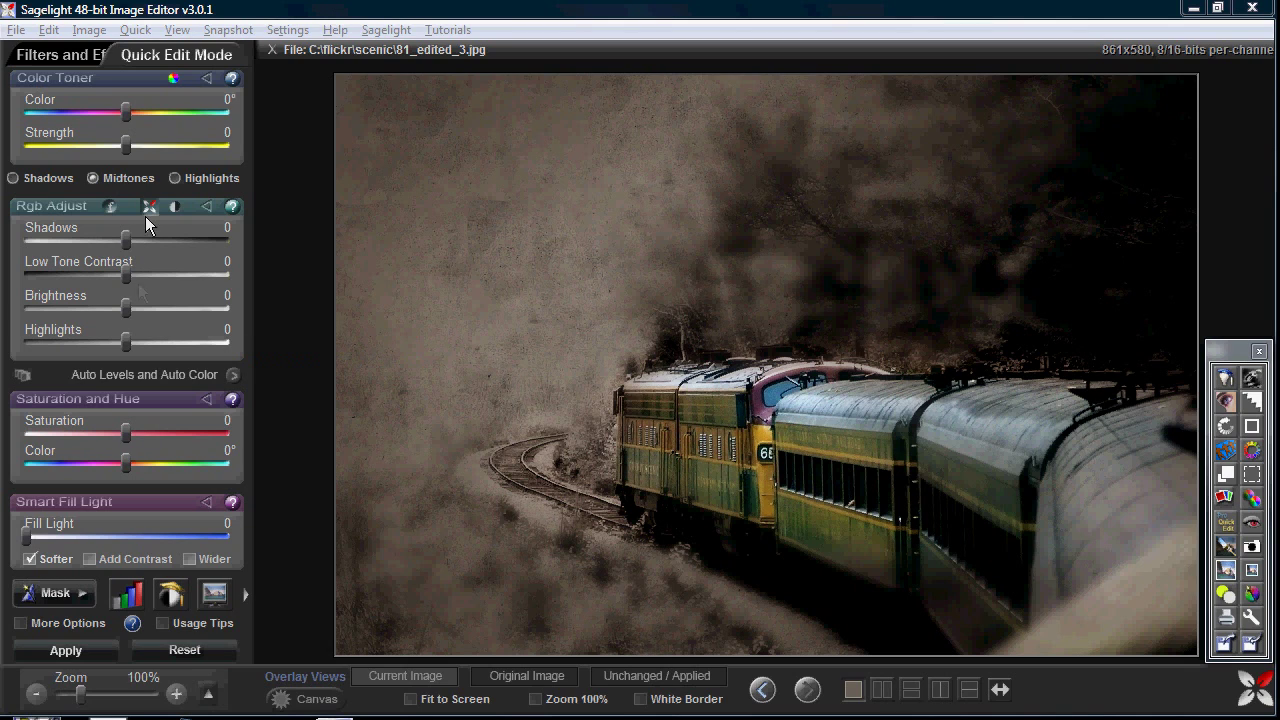
Step: Switch Rgb Adjust to Contrast, set Contrast 54 and Highlights 45, and apply
{"action": "left_click", "coordinate": [170, 206]}
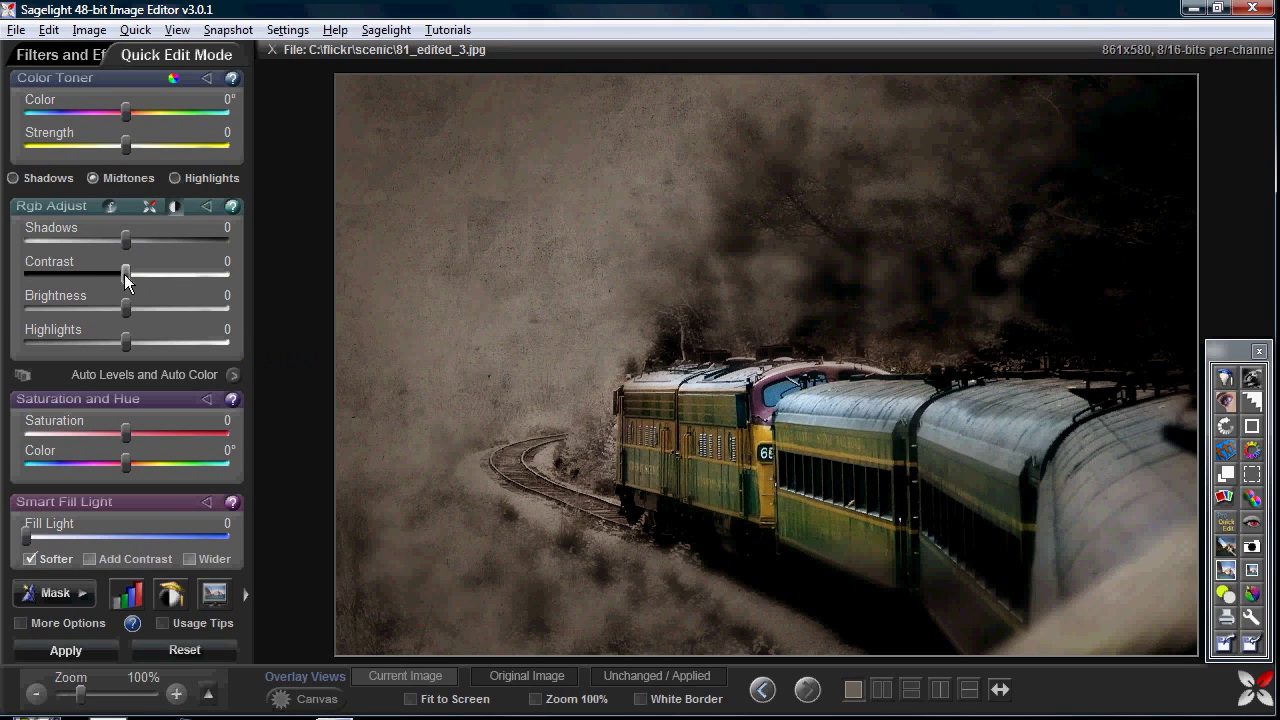
{"action": "left_click_drag", "start_coordinate": [125, 272], "coordinate": [180, 272]}
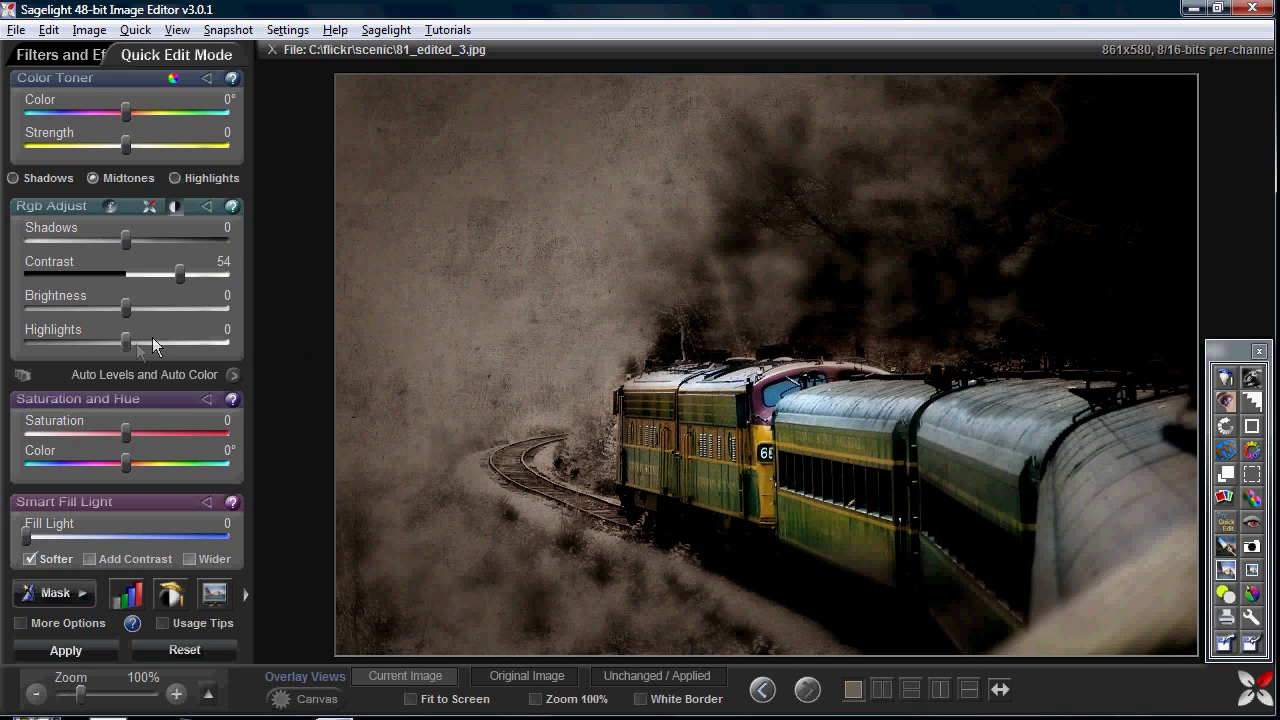
{"action": "left_click_drag", "start_coordinate": [126, 343], "coordinate": [171, 343]}
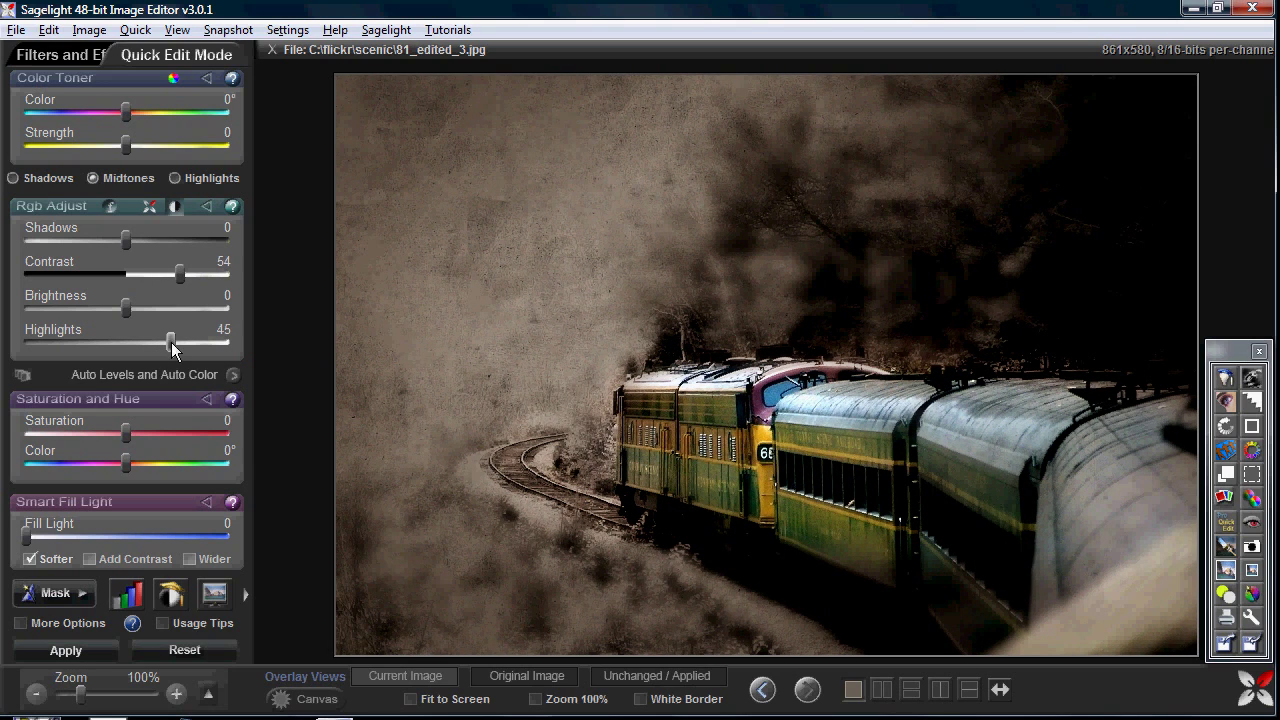
{"action": "left_click", "coordinate": [84, 647]}
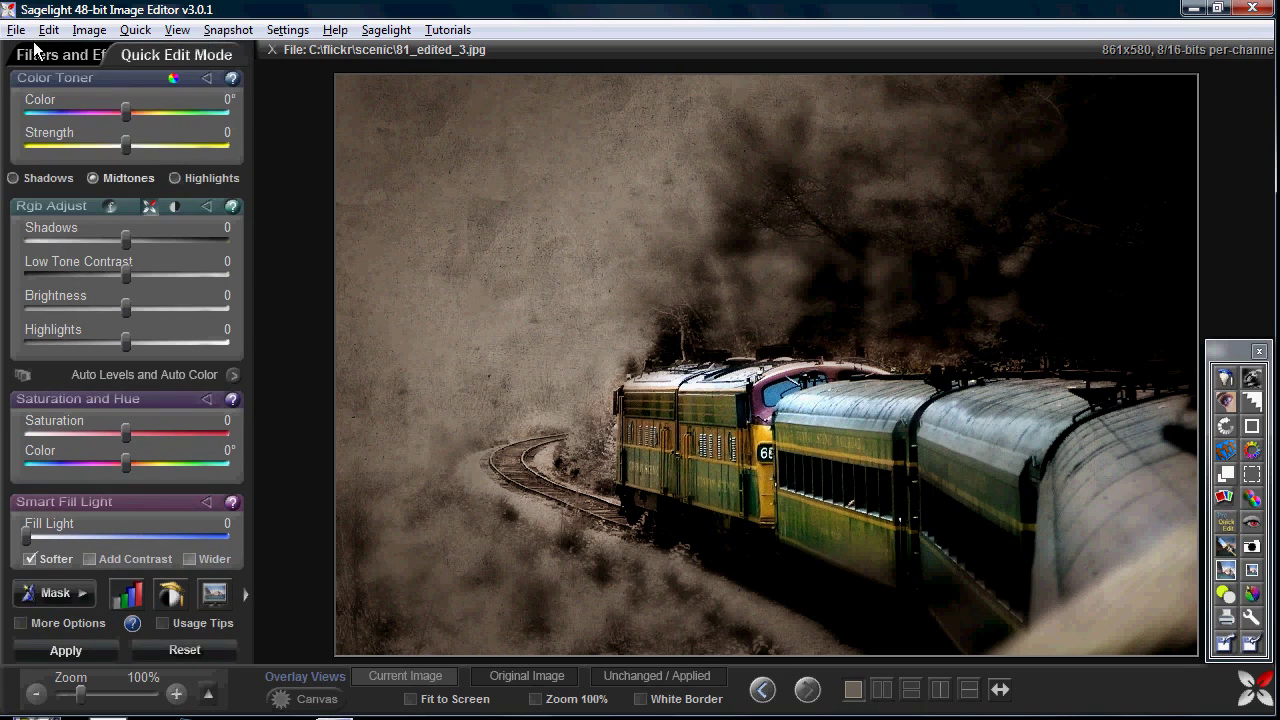
Step: Open the Undo Brush and cancel it without making changes
{"action": "left_click", "coordinate": [48, 29]}
{"action": "left_click", "coordinate": [86, 118]}
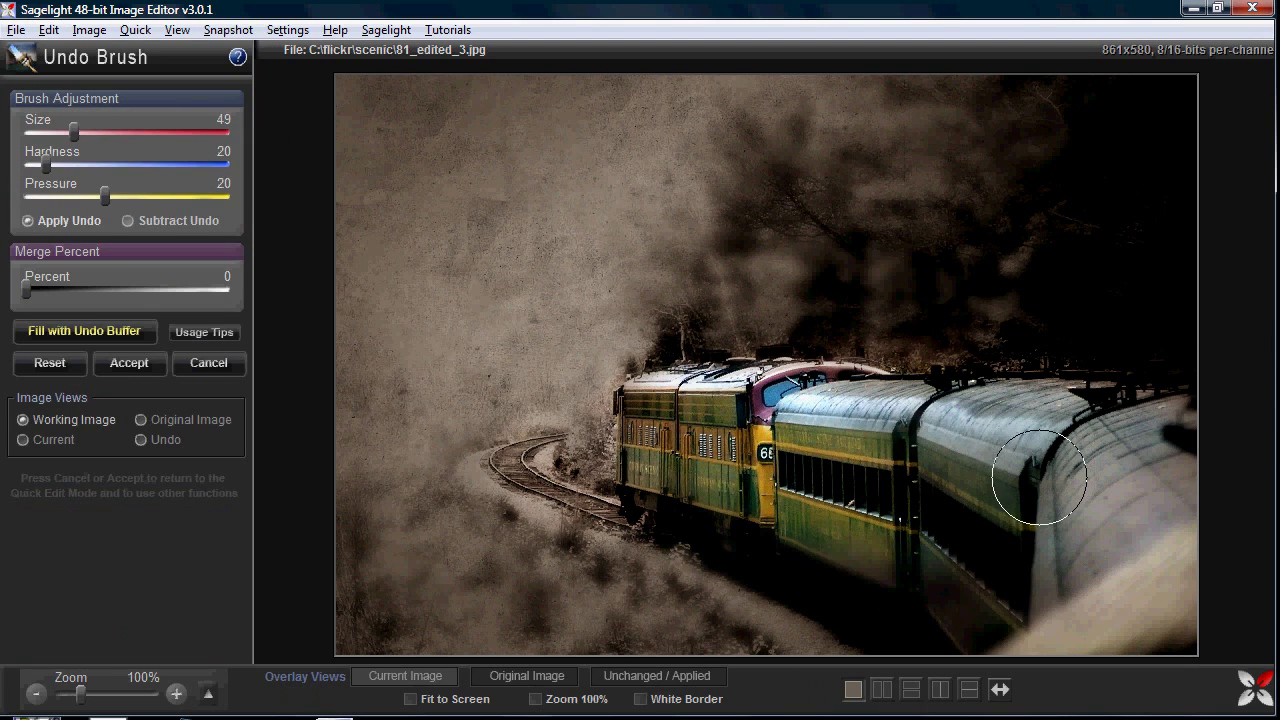
{"action": "left_click", "coordinate": [228, 366]}
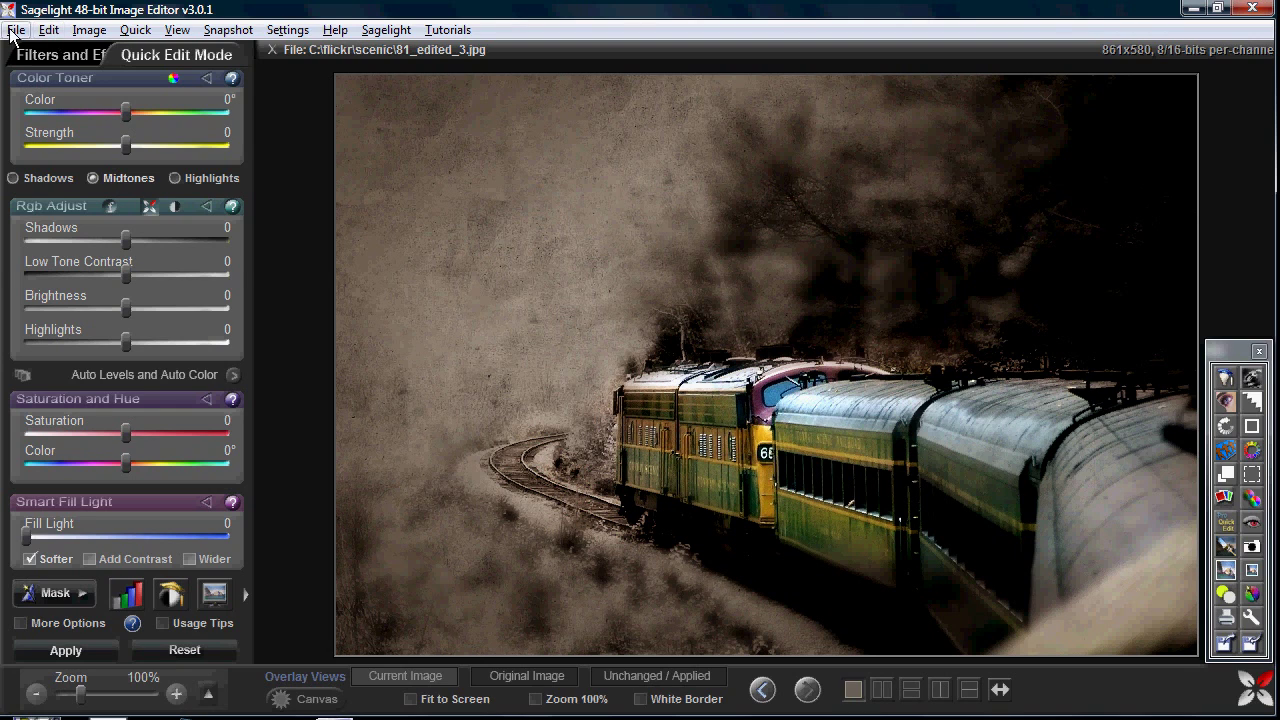
{"action": "left_click", "coordinate": [16, 29]}
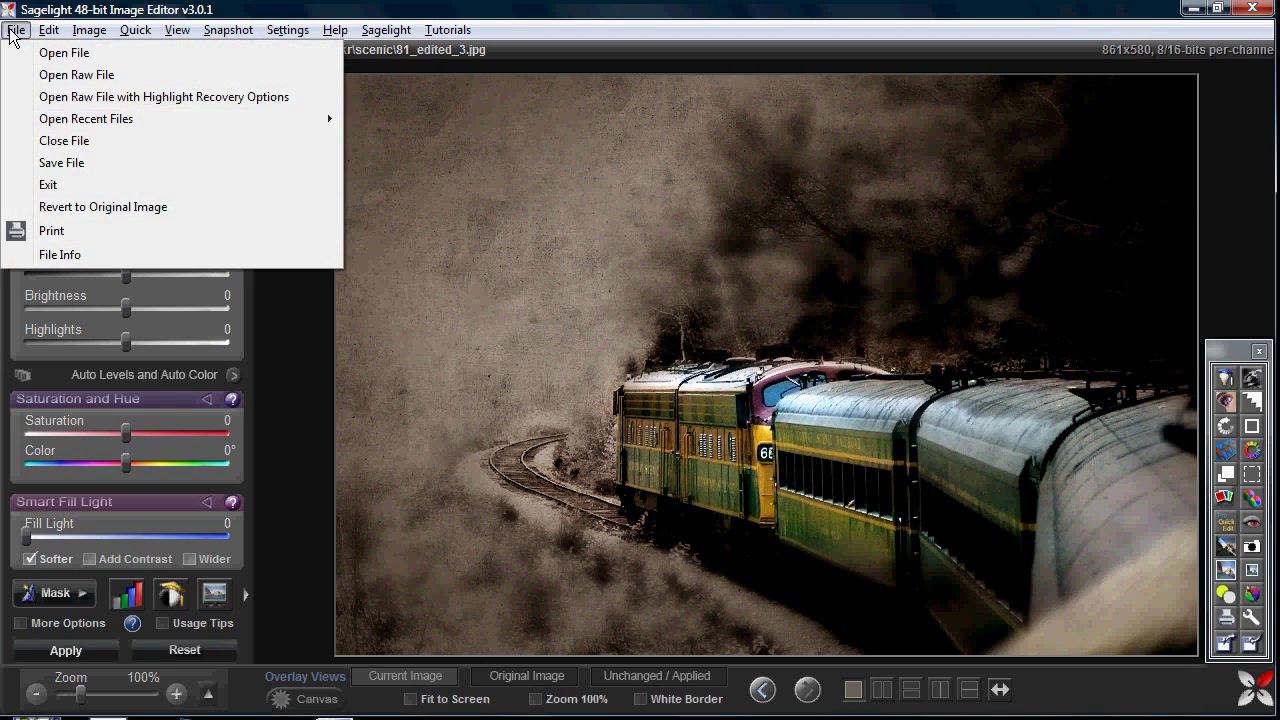
Step: Revert to the original colour photo and start Blending with the vintage undo image
{"action": "left_click", "coordinate": [58, 207]}
{"action": "left_click", "coordinate": [48, 29]}
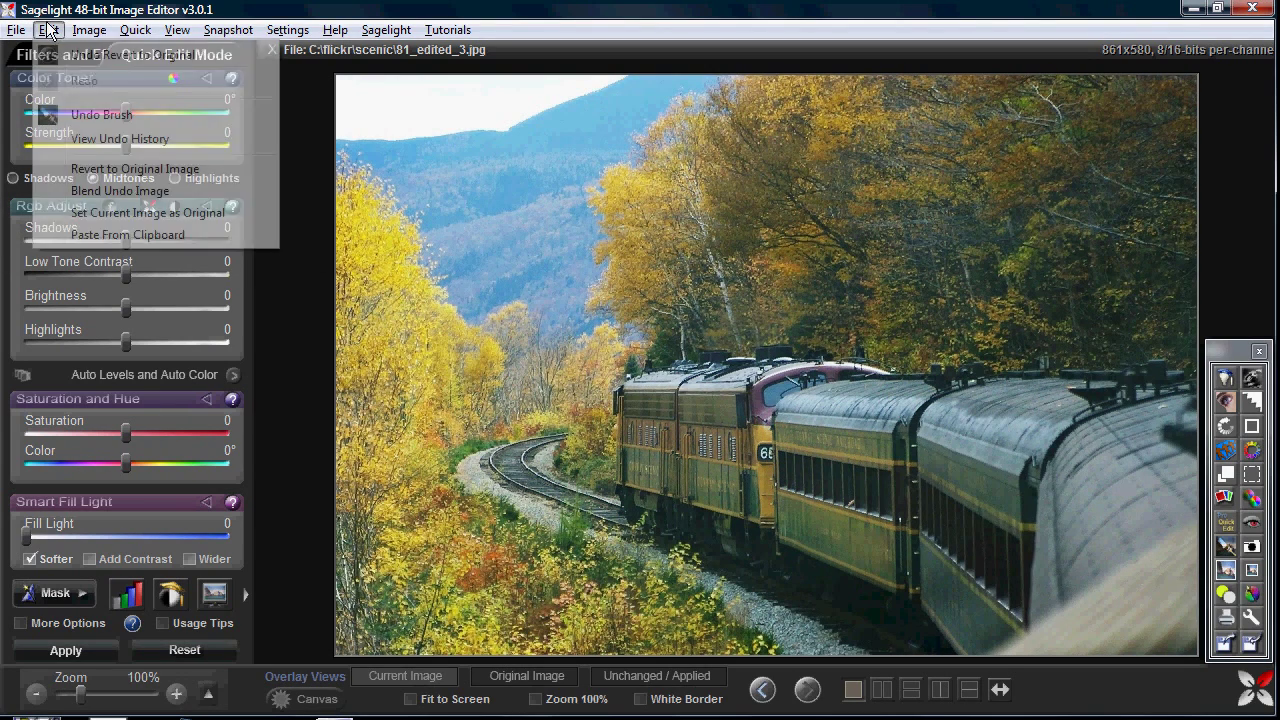
{"action": "left_click", "coordinate": [95, 192]}
{"action": "left_click_drag", "start_coordinate": [28, 136], "coordinate": [50, 136]}
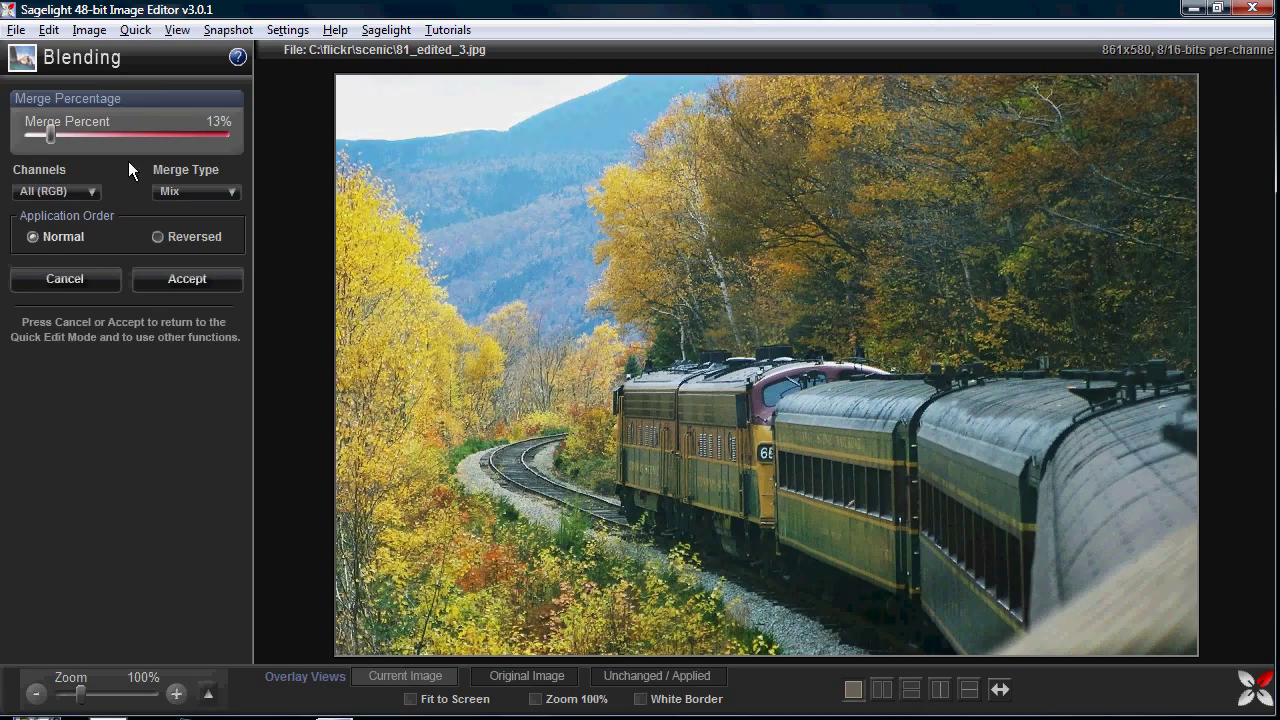
{"action": "left_click_drag", "start_coordinate": [128, 170], "coordinate": [22, 160]}
Step: Blend with Overlay merge type in Reversed order at about 62 percent and accept
{"action": "left_click", "coordinate": [170, 185]}
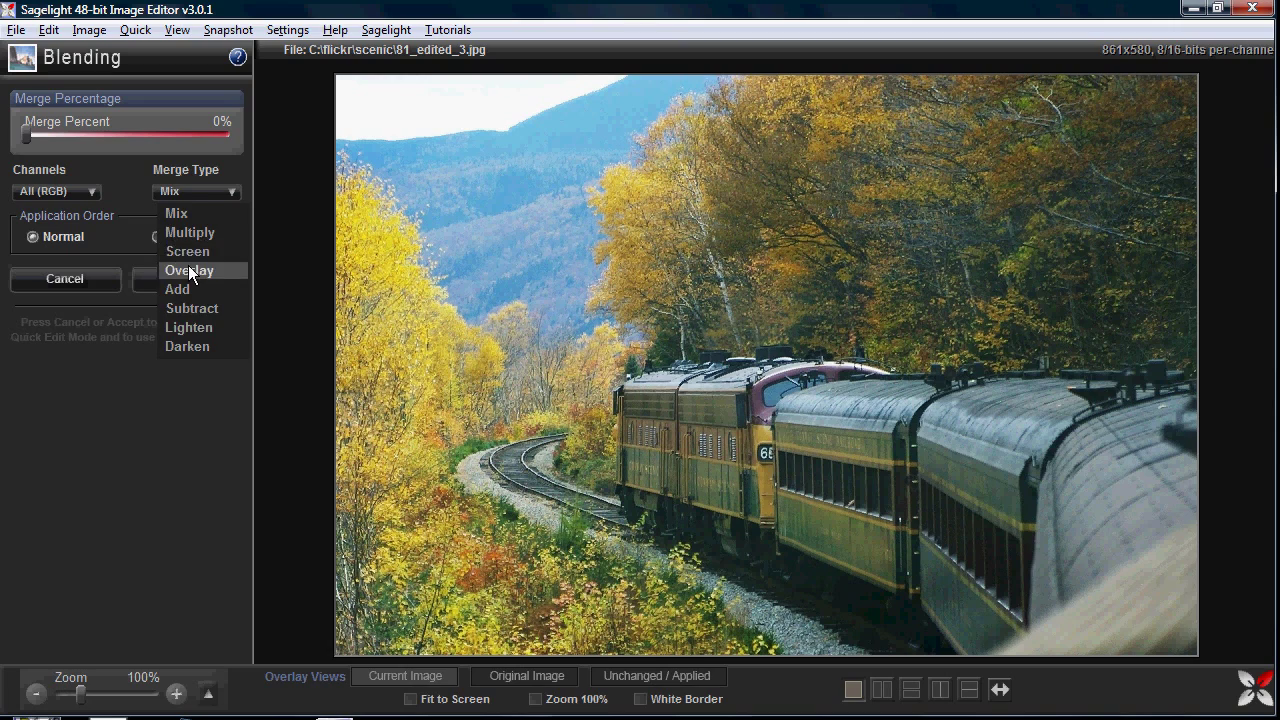
{"action": "left_click", "coordinate": [189, 270]}
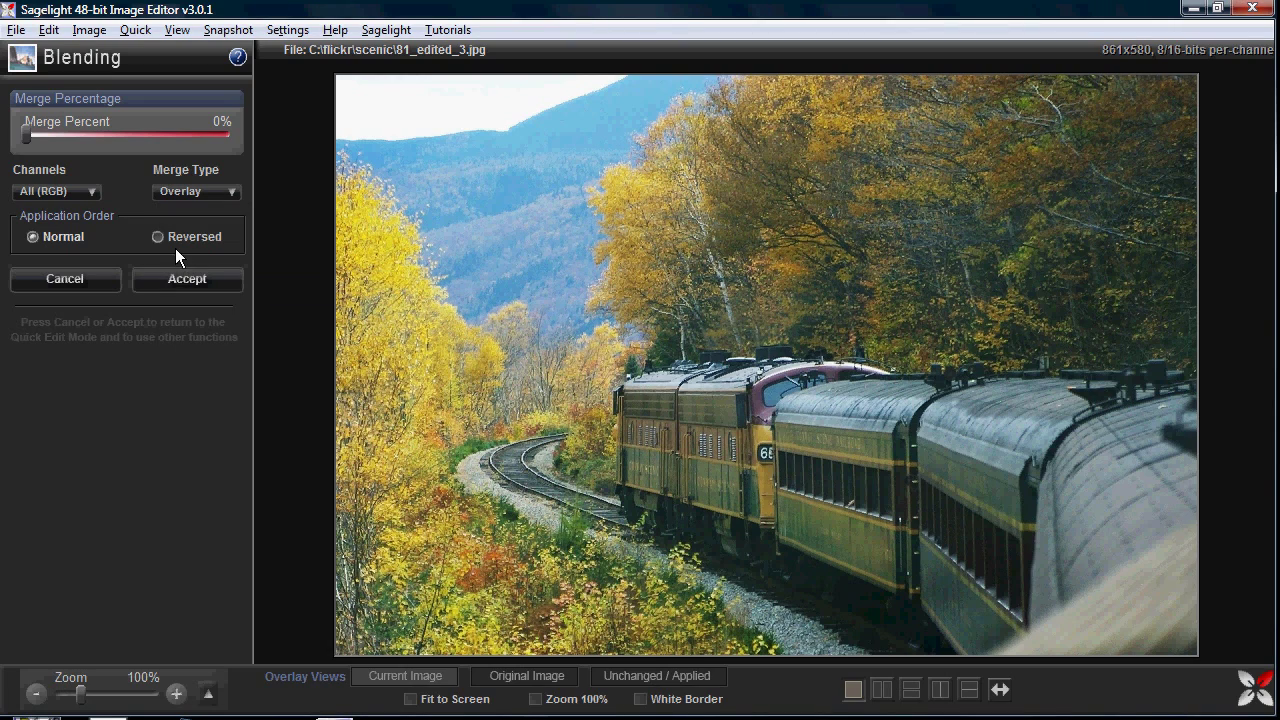
{"action": "left_click_drag", "start_coordinate": [77, 134], "coordinate": [234, 148]}
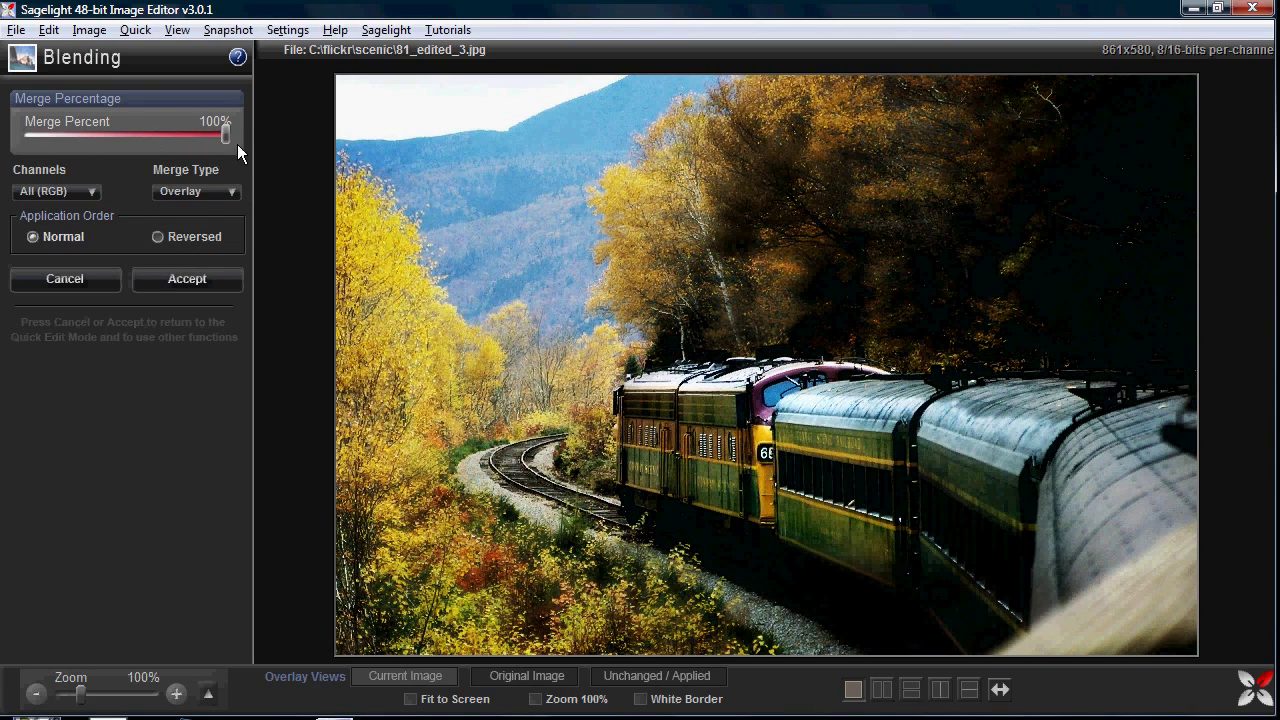
{"action": "left_click", "coordinate": [183, 236]}
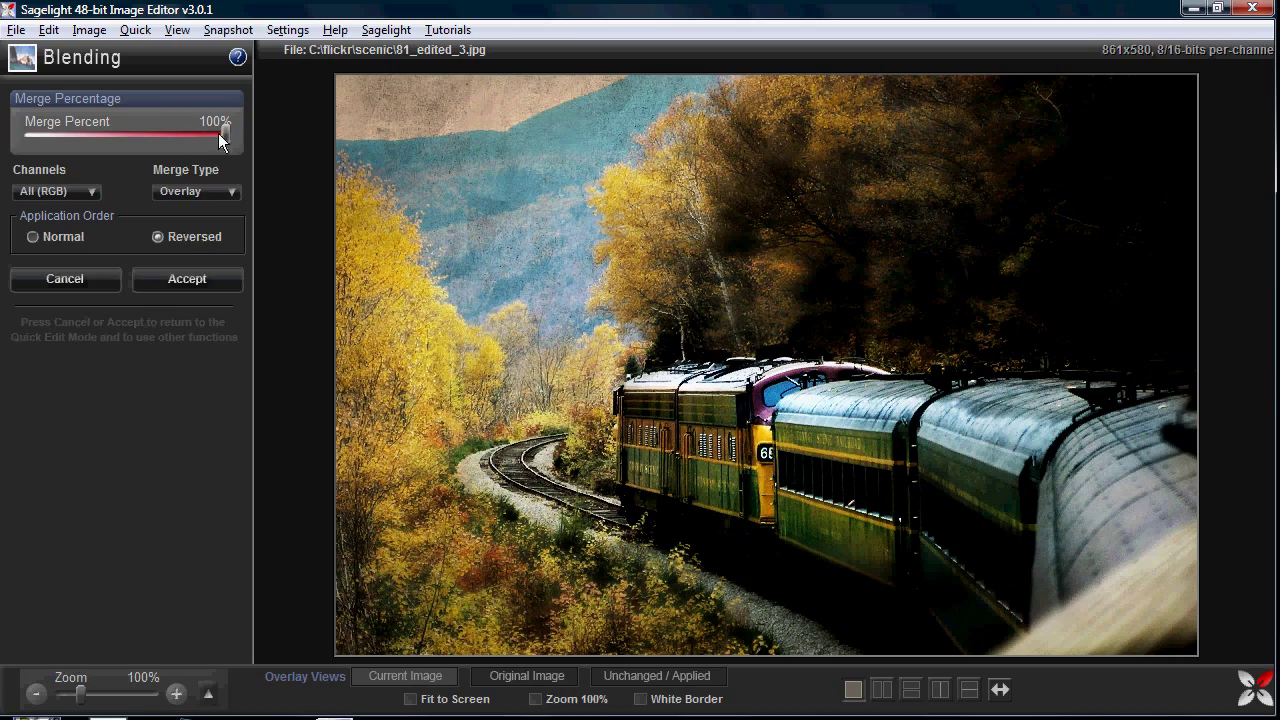
{"action": "left_click_drag", "start_coordinate": [222, 138], "coordinate": [150, 140]}
{"action": "left_click", "coordinate": [160, 281]}
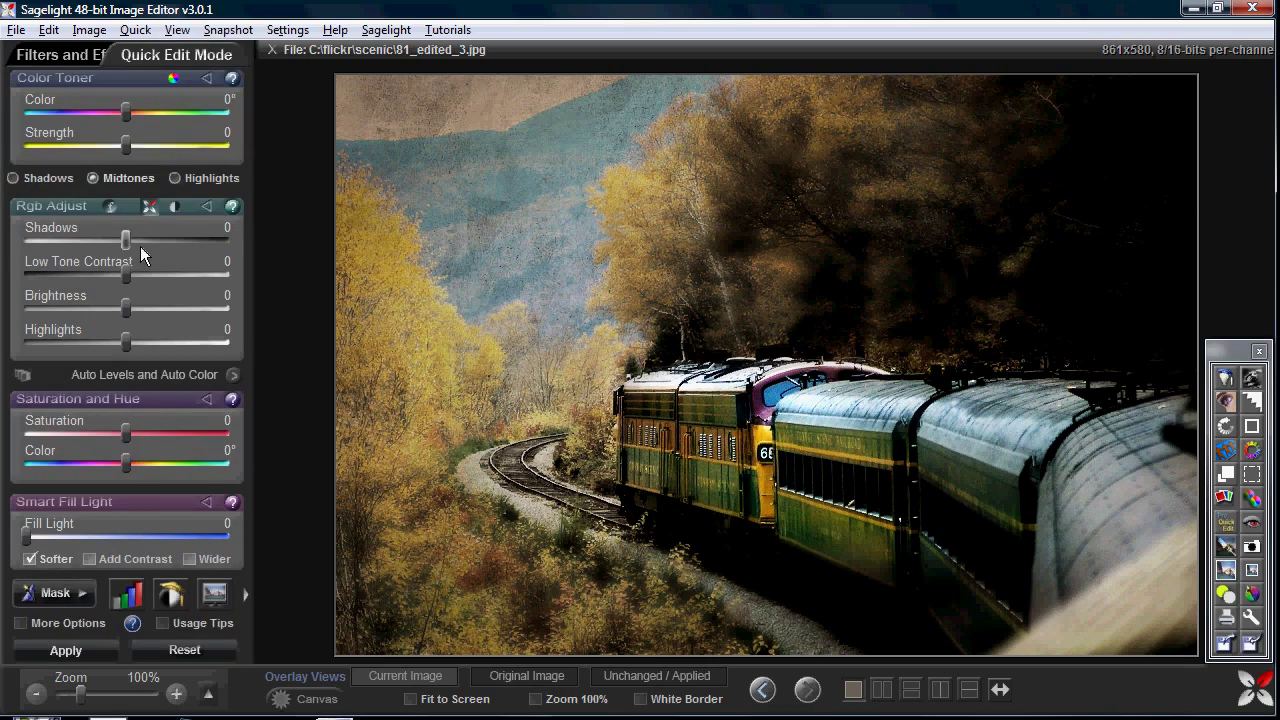
Step: Set Shadows 59, Brightness 18, Highlights -36, Low Tone Contrast 17, Fill Light 54, and apply
{"action": "left_click_drag", "start_coordinate": [135, 340], "coordinate": [75, 342]}
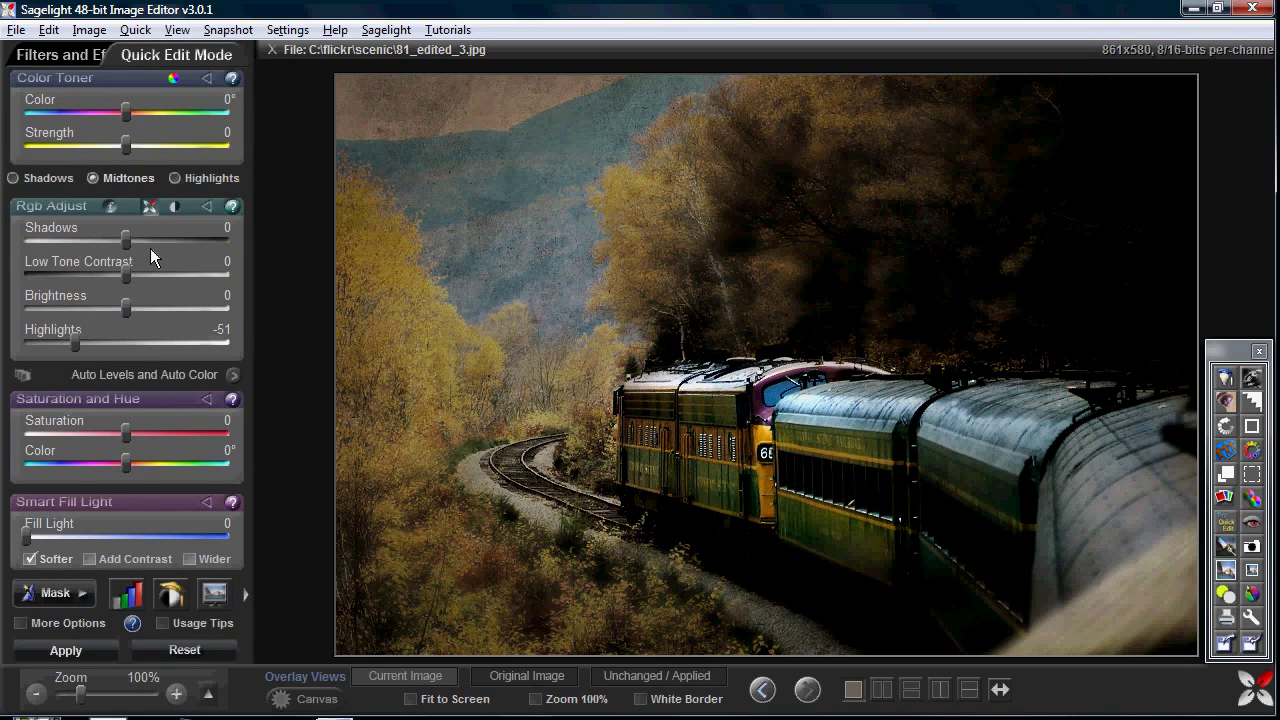
{"action": "left_click_drag", "start_coordinate": [129, 240], "coordinate": [211, 238]}
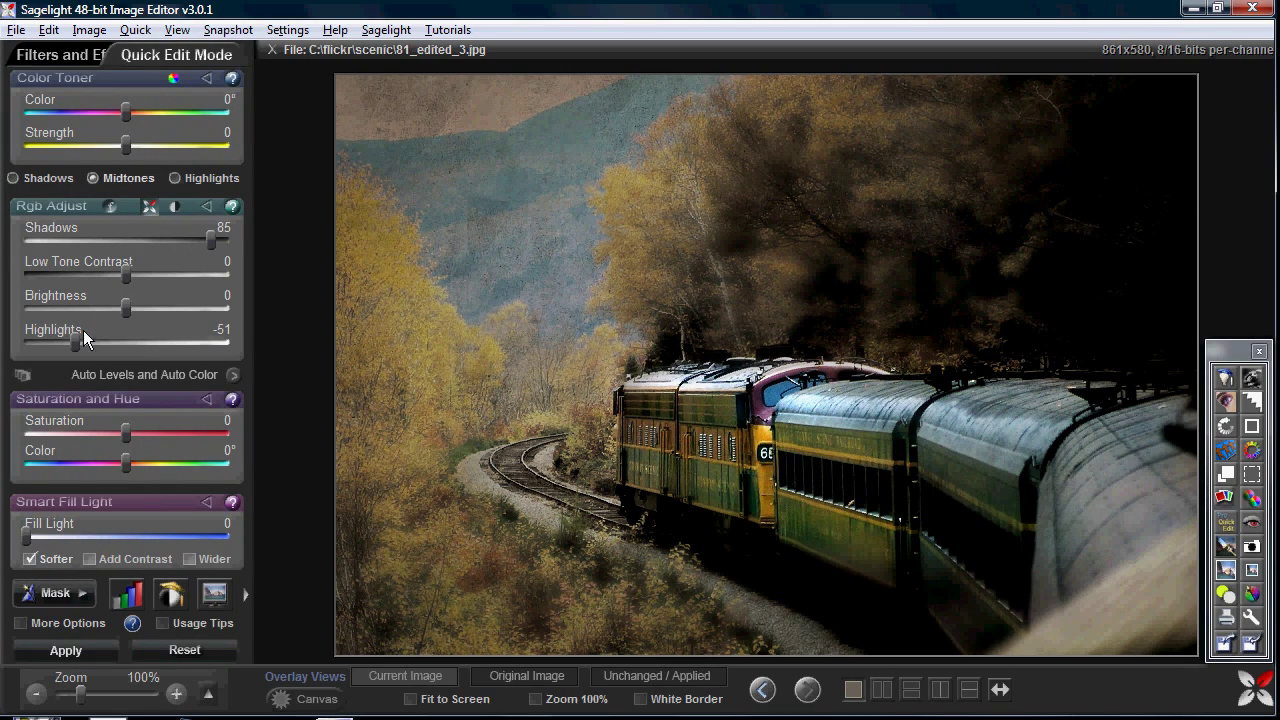
{"action": "left_click_drag", "start_coordinate": [75, 341], "coordinate": [61, 341]}
{"action": "left_click_drag", "start_coordinate": [125, 308], "coordinate": [130, 275]}
{"action": "left_click_drag", "start_coordinate": [76, 341], "coordinate": [87, 332]}
{"action": "left_click_drag", "start_coordinate": [145, 277], "coordinate": [145, 276]}
{"action": "mouse_move", "coordinate": [206, 239]}
{"action": "left_mouse_down"}
{"action": "mouse_move", "coordinate": [173, 240]}
{"action": "mouse_move", "coordinate": [185, 240]}
{"action": "left_mouse_up"}
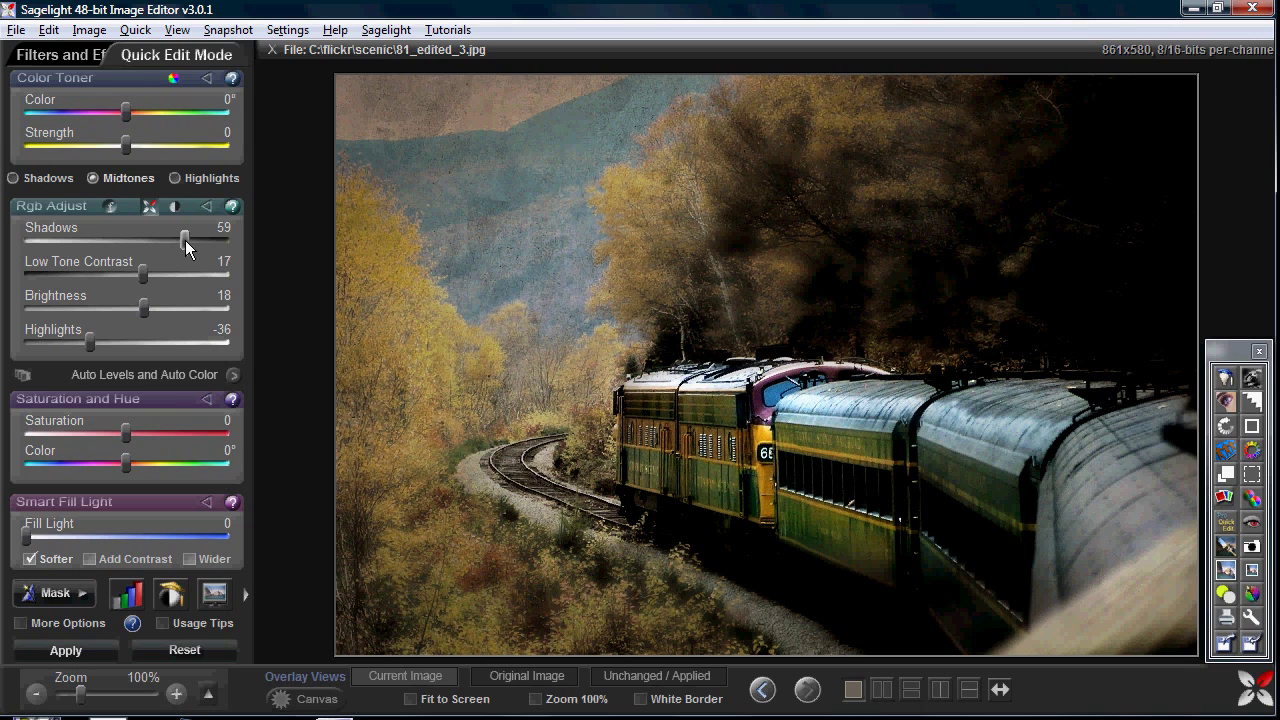
{"action": "scroll", "coordinate": [130, 450], "scroll_direction": "down", "scroll_amount": 1}
{"action": "left_click_drag", "start_coordinate": [26, 507], "coordinate": [82, 507]}
{"action": "left_click", "coordinate": [76, 622]}
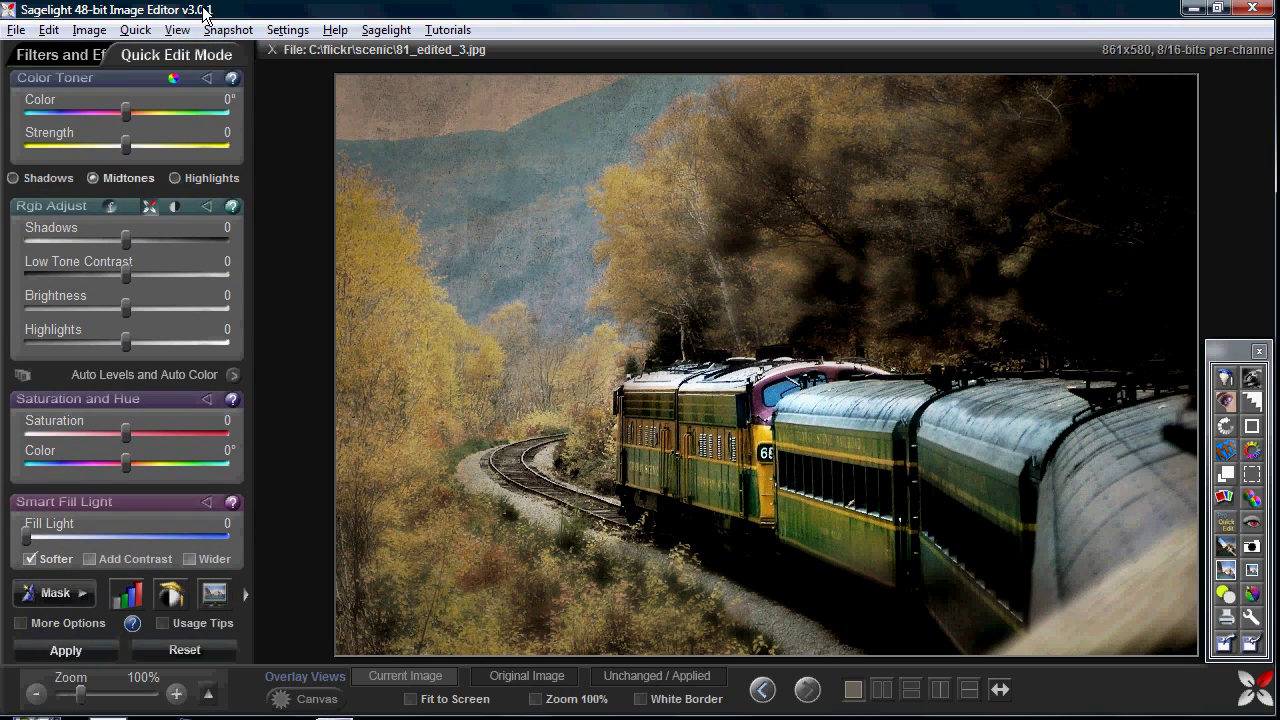
Step: Restore the earlier sepia vintage version by loading state 17 from the undo history
{"action": "left_click", "coordinate": [48, 29]}
{"action": "mouse_move", "coordinate": [89, 29]}
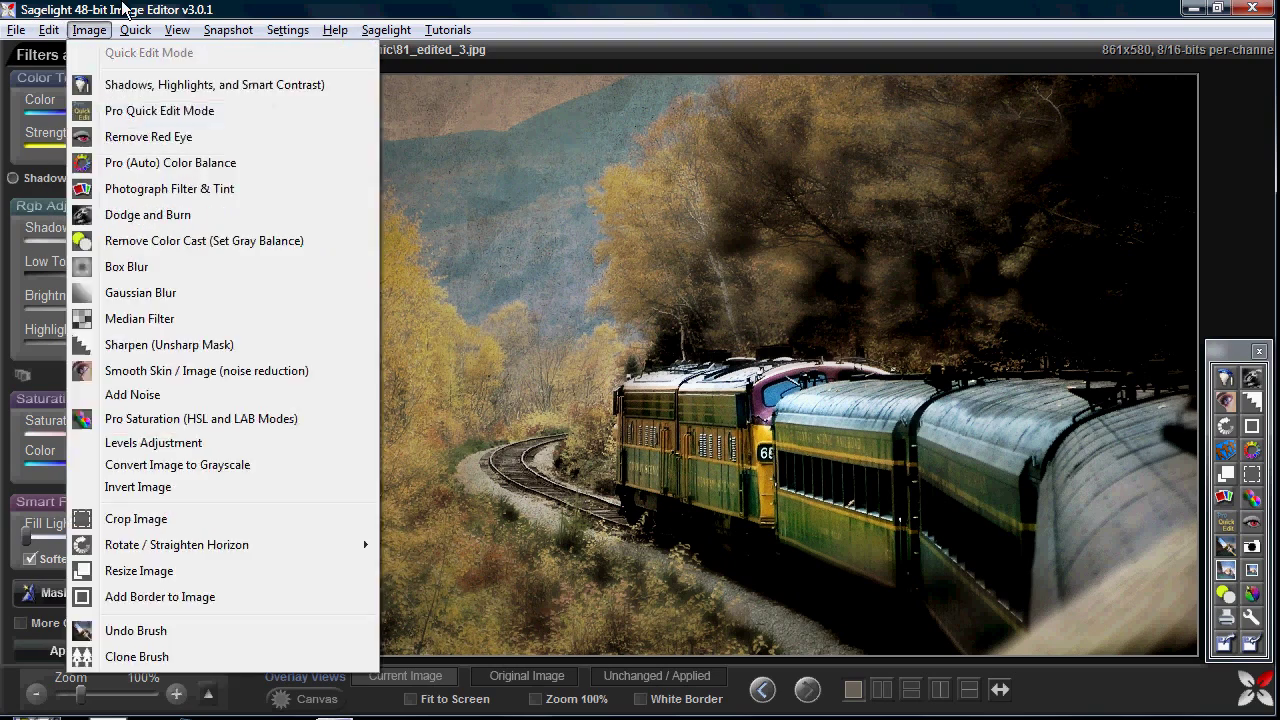
{"action": "left_click", "coordinate": [125, 10]}
{"action": "left_click", "coordinate": [46, 30]}
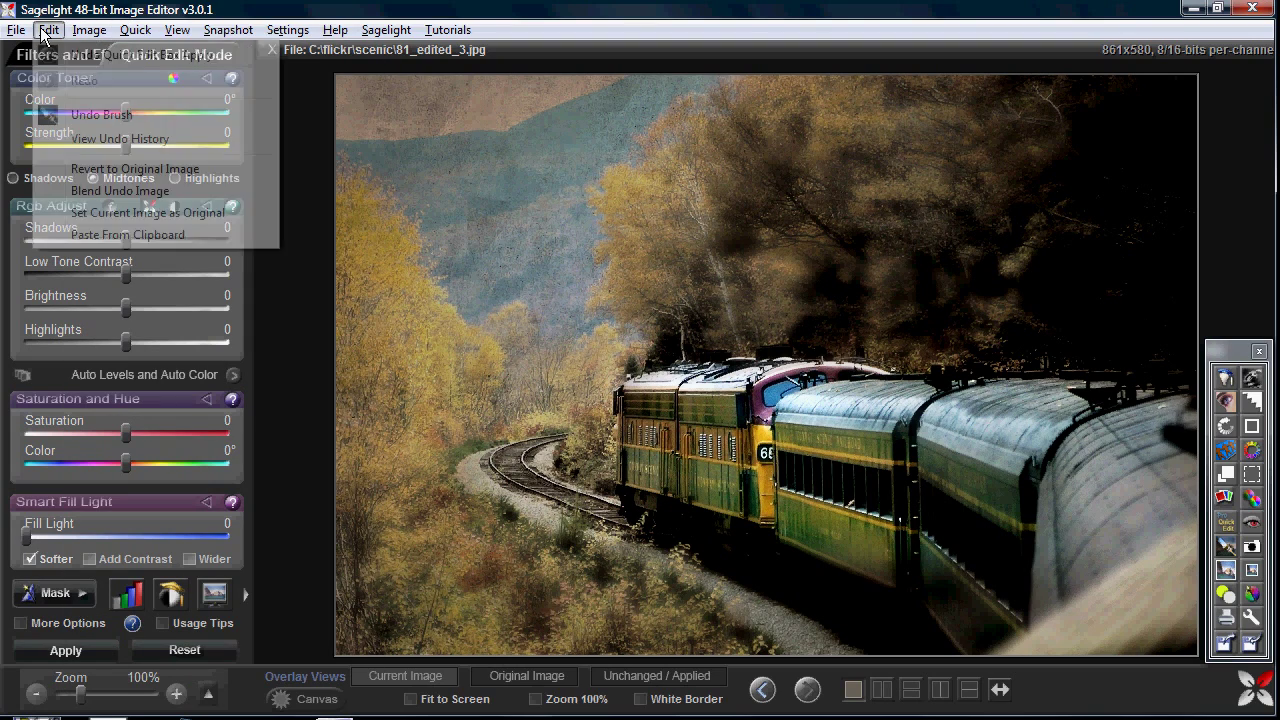
{"action": "left_click", "coordinate": [77, 137]}
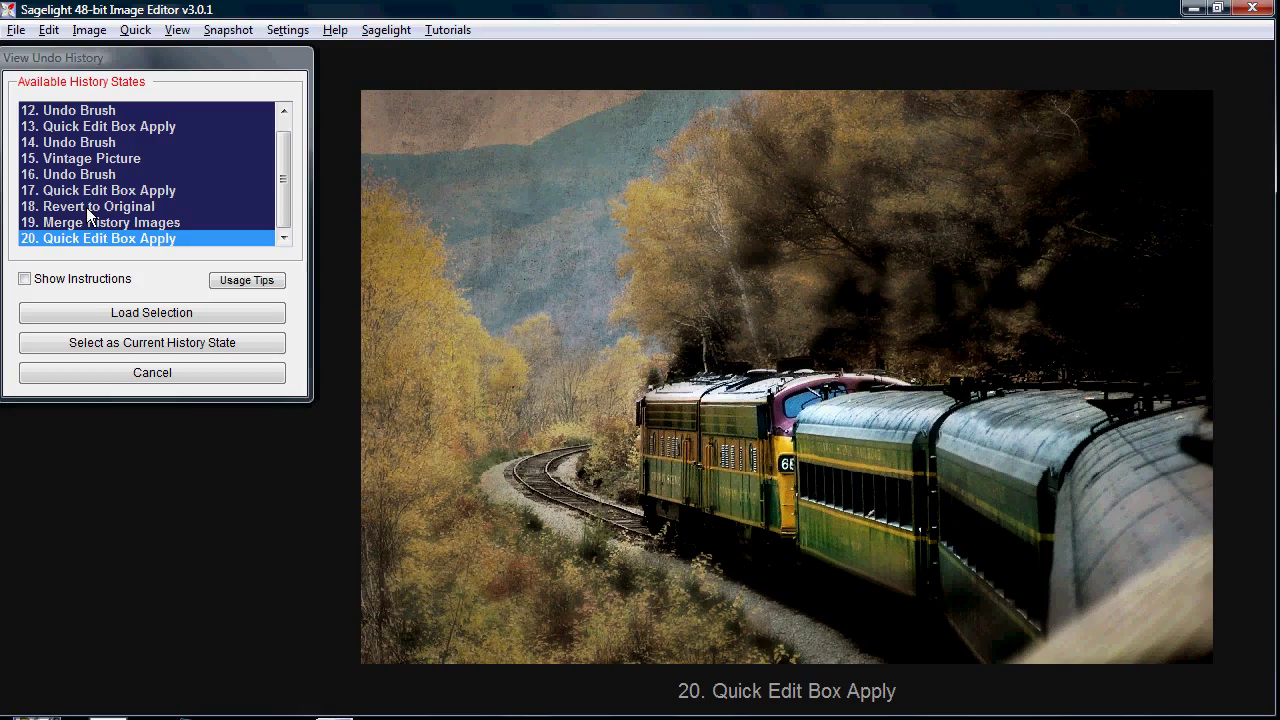
{"action": "left_click", "coordinate": [88, 208]}
{"action": "left_click", "coordinate": [90, 192]}
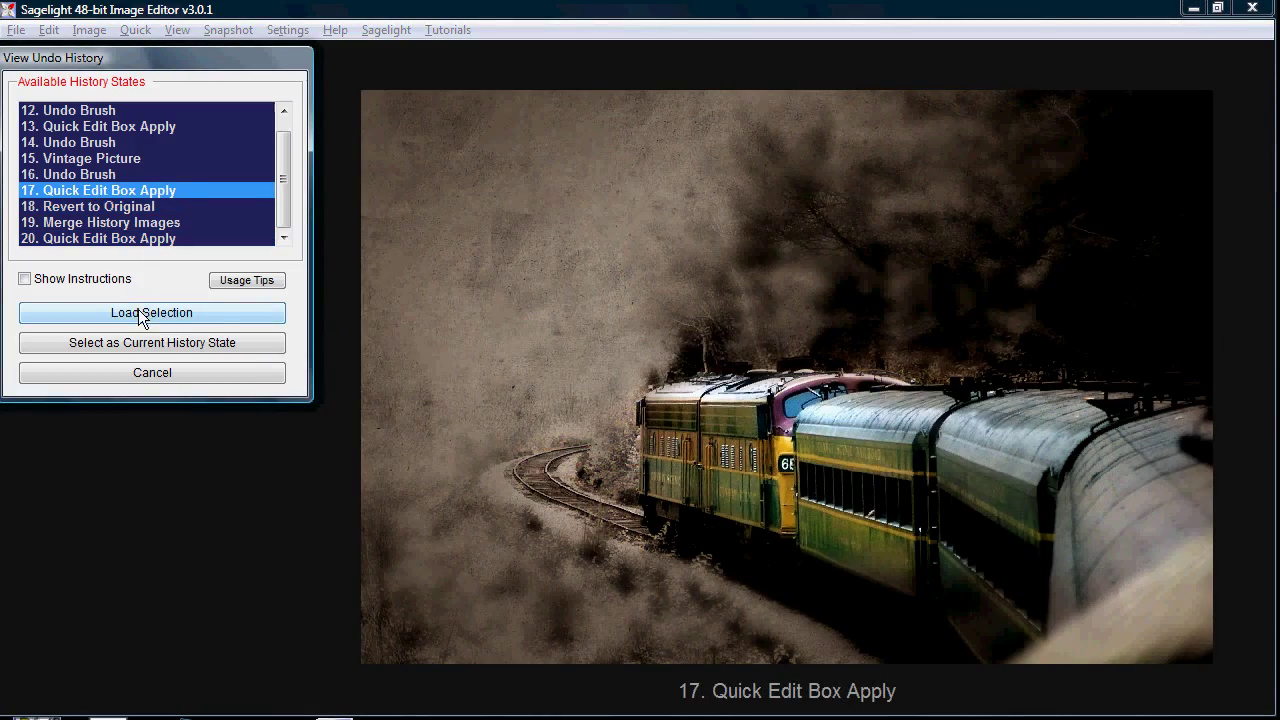
{"action": "left_click", "coordinate": [138, 312]}
Step: Undo and redo the load to compare the colour photo with the sepia version
{"action": "left_click", "coordinate": [50, 30]}
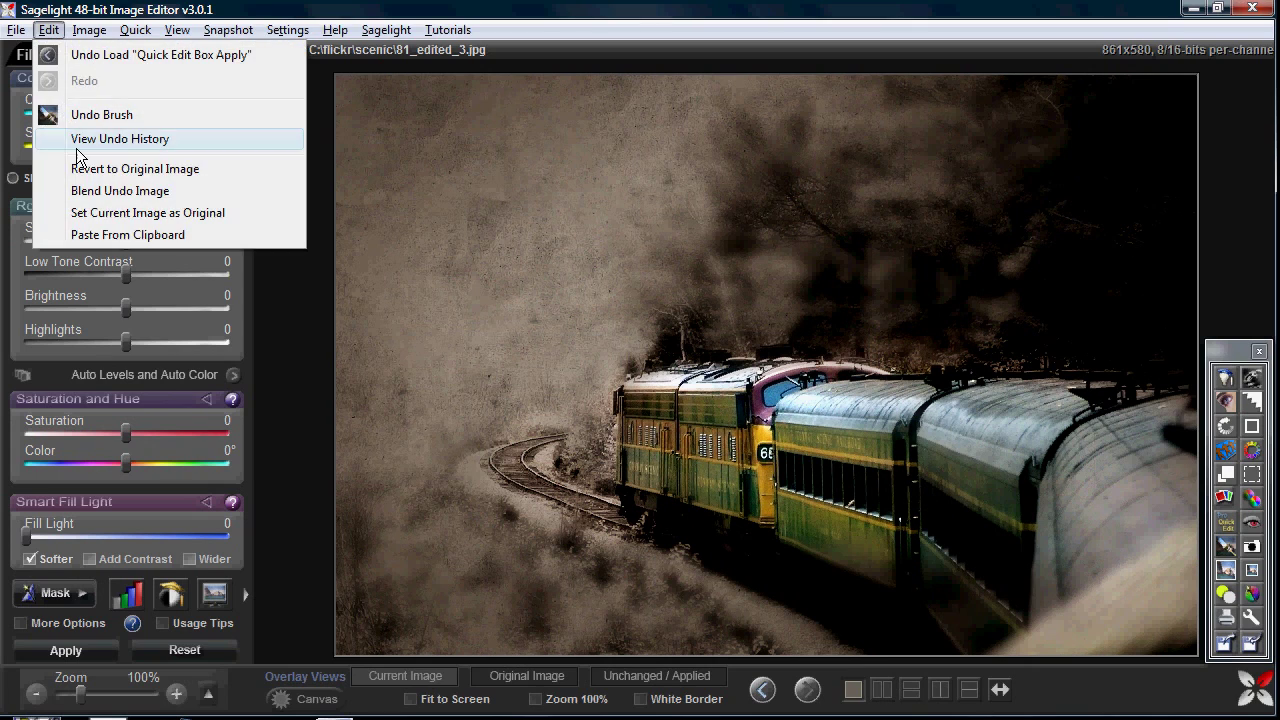
{"action": "left_click", "coordinate": [104, 56]}
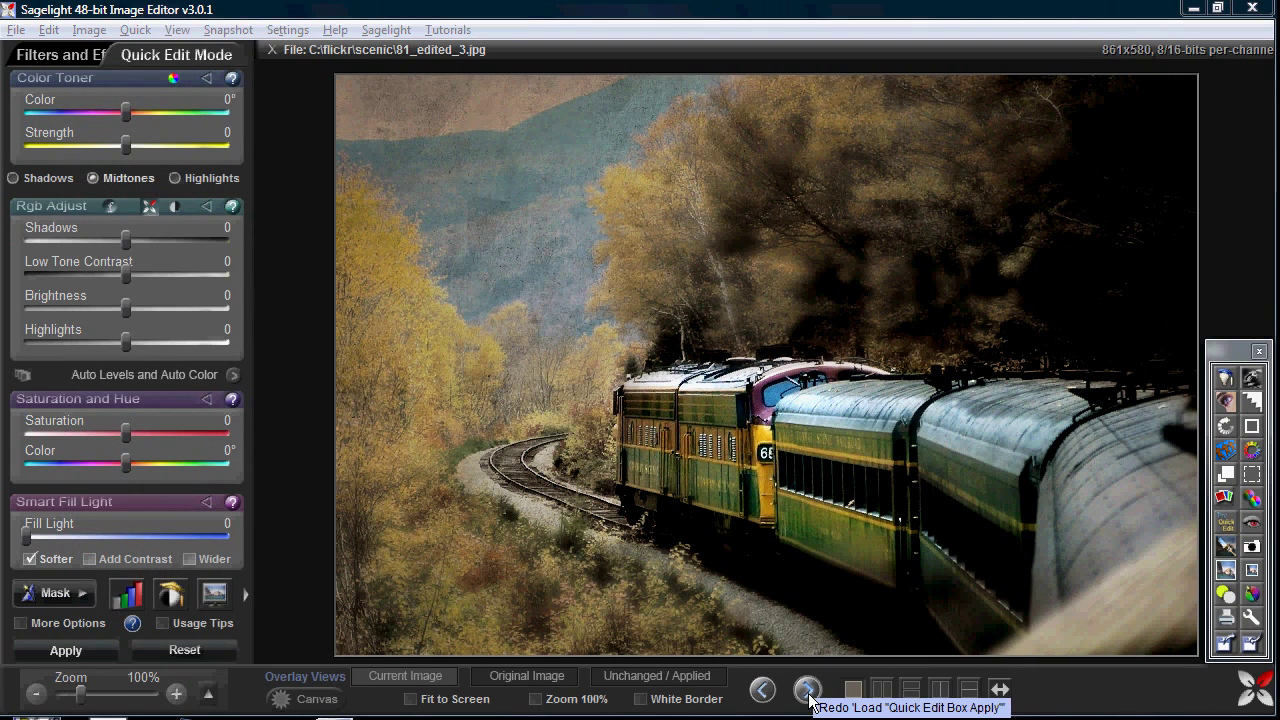
{"action": "left_click", "coordinate": [808, 690]}
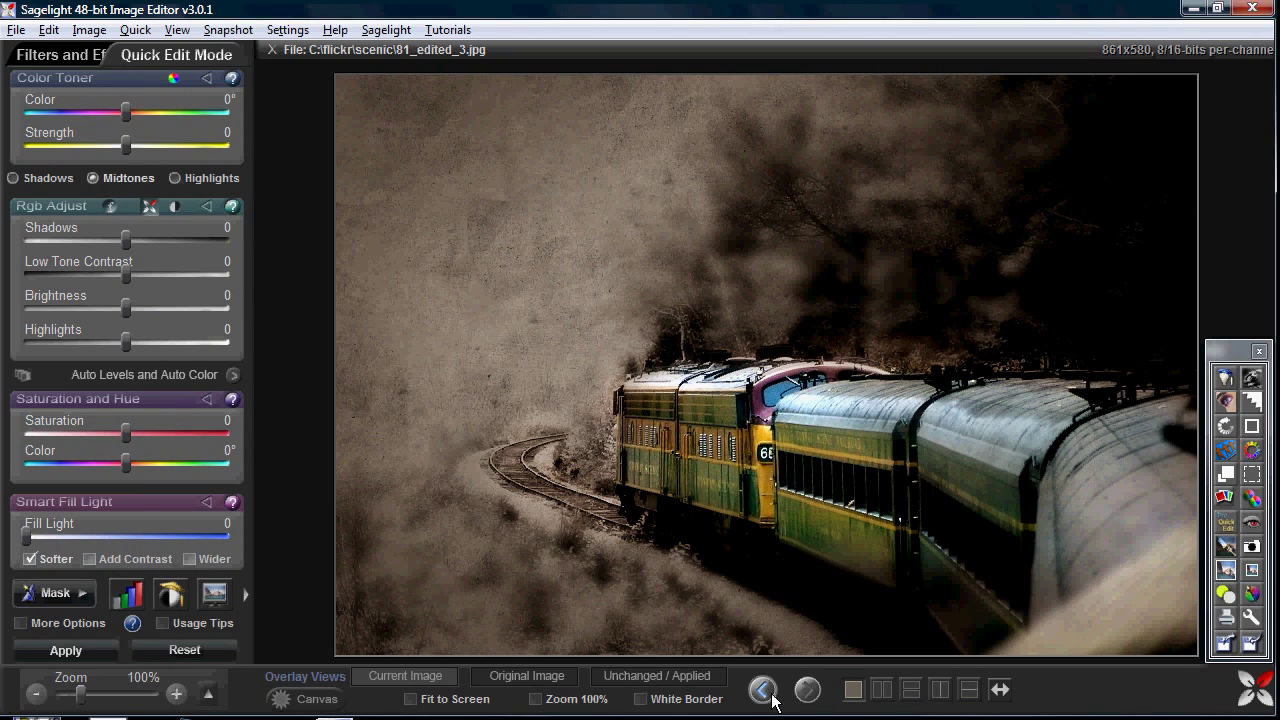
{"action": "left_click", "coordinate": [768, 694]}
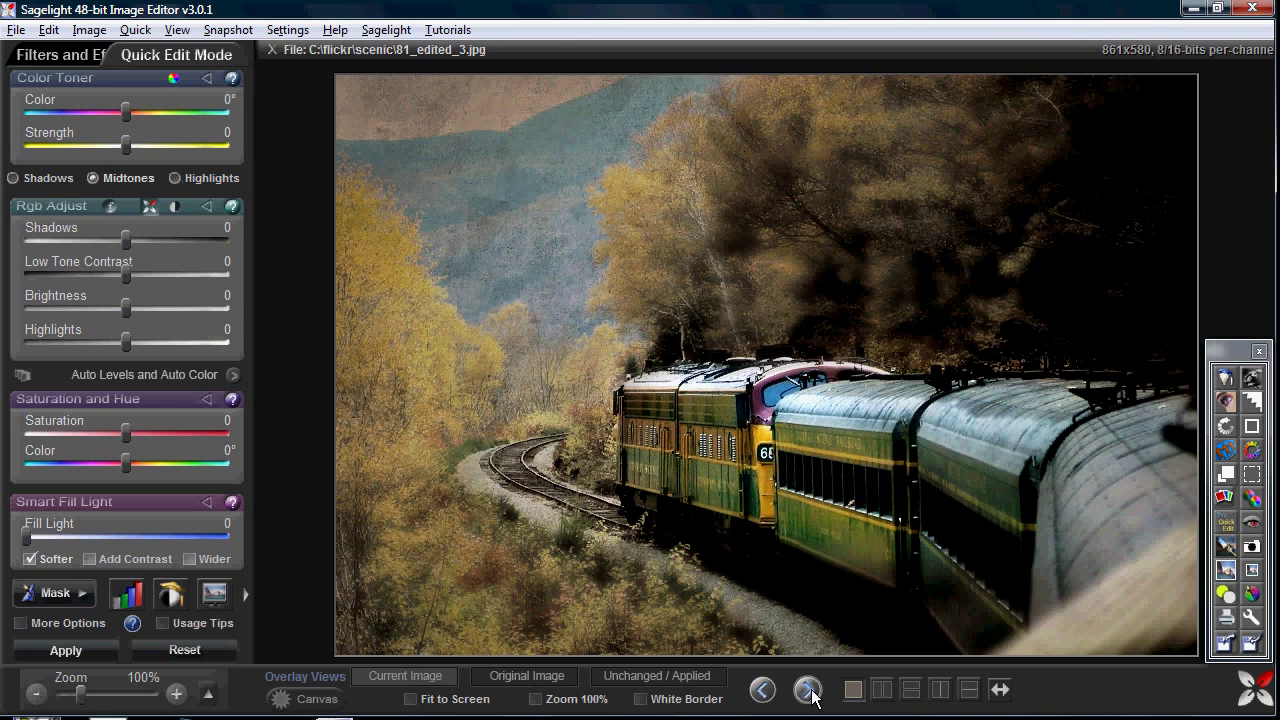
{"action": "left_click", "coordinate": [807, 691]}
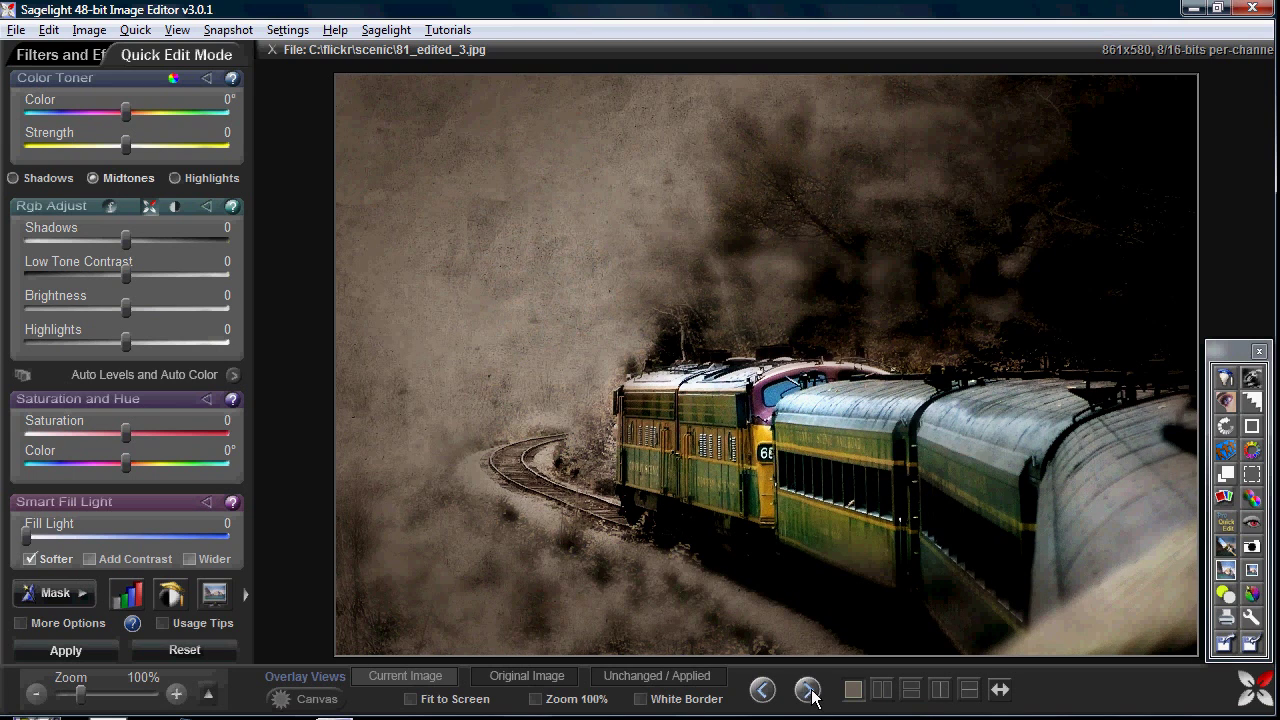
{"action": "left_click", "coordinate": [48, 29]}
Step: Blend the colour photo back in with the Undo Brush at Merge Percent 60
{"action": "left_click", "coordinate": [95, 114]}
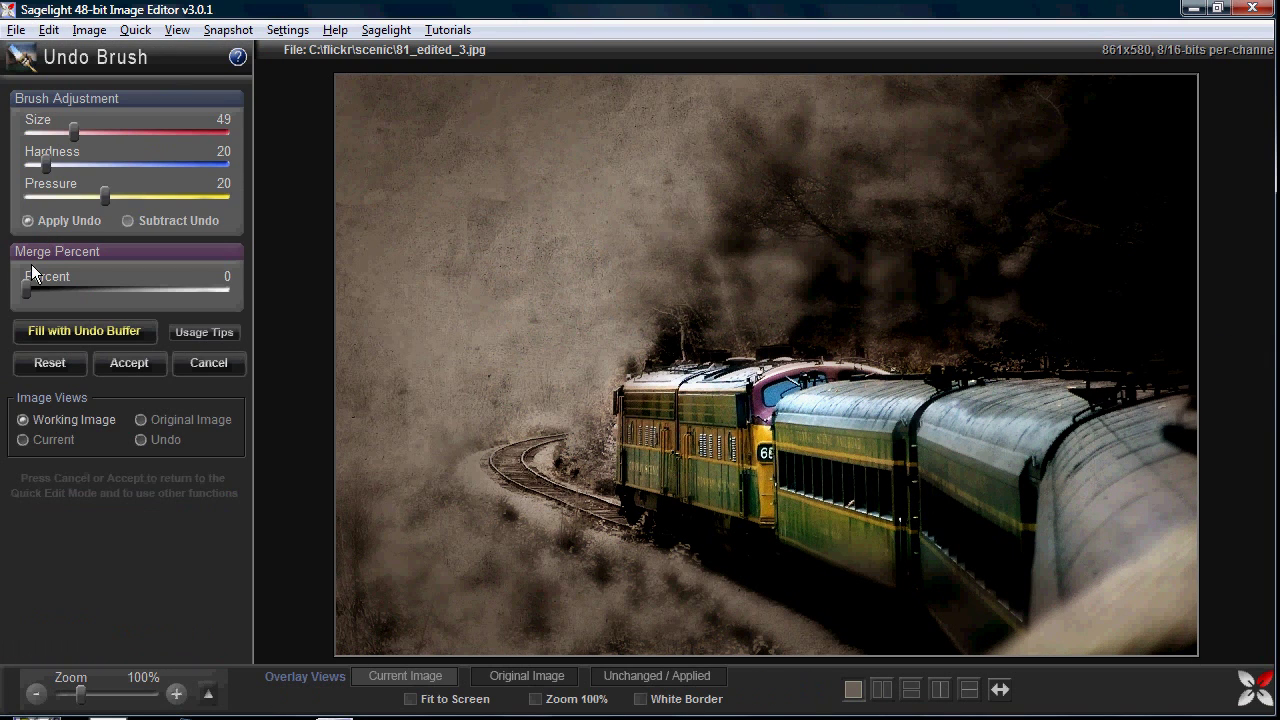
{"action": "left_click", "coordinate": [82, 285]}
{"action": "left_click_drag", "start_coordinate": [230, 290], "coordinate": [153, 290]}
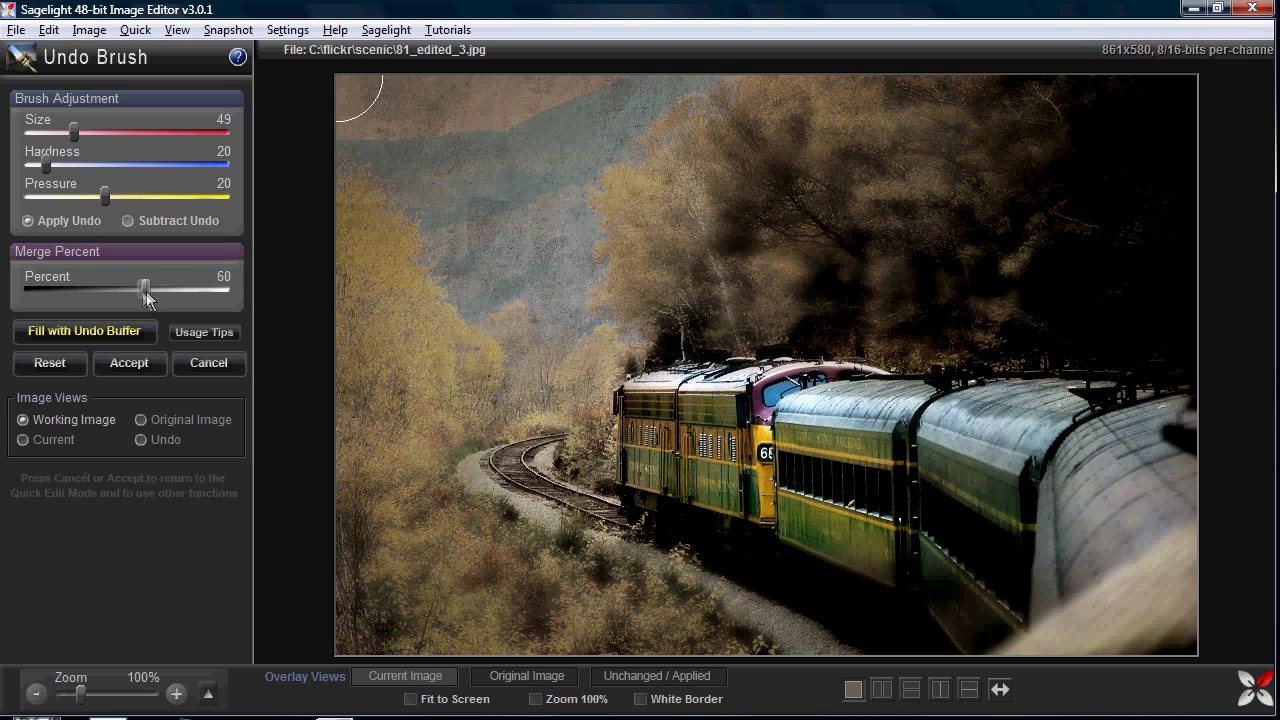
{"action": "left_click", "coordinate": [129, 363]}
Step: Raise the contrast and adjust shadows with Rgb Adjust, then apply it
{"action": "left_click_drag", "start_coordinate": [126, 273], "coordinate": [170, 280]}
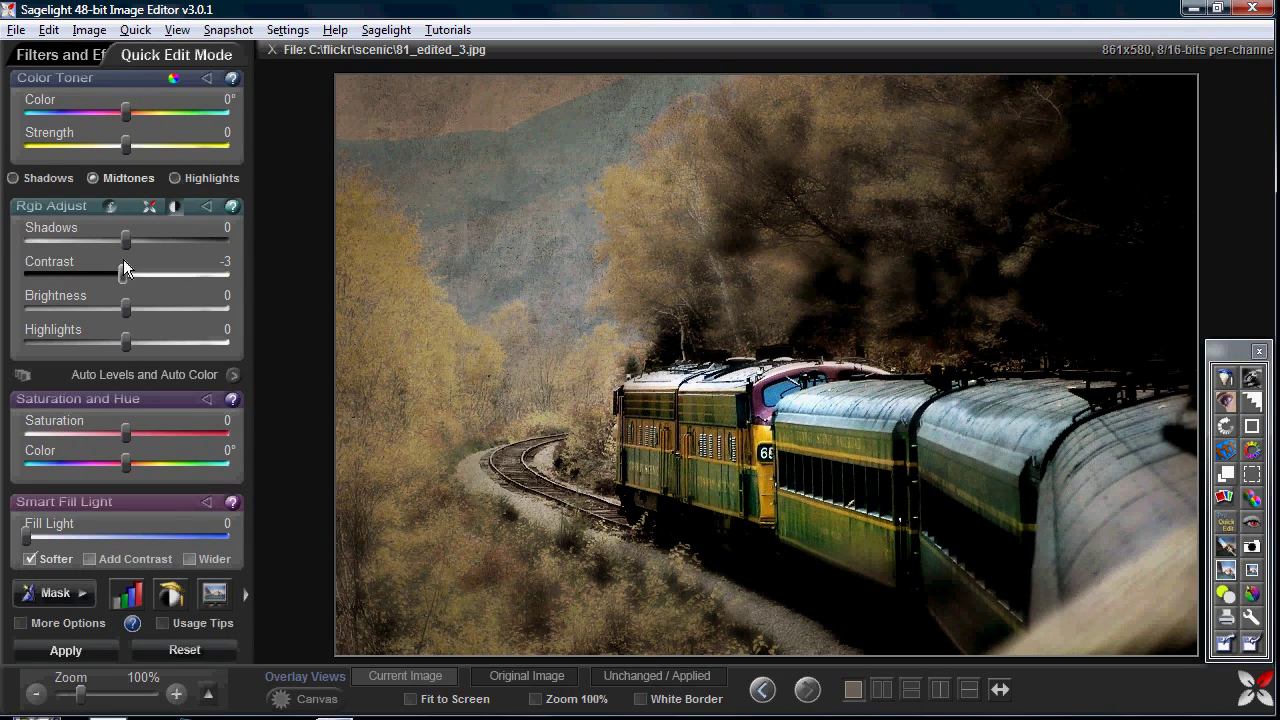
{"action": "mouse_move", "coordinate": [125, 240]}
{"action": "left_mouse_down"}
{"action": "mouse_move", "coordinate": [150, 240]}
{"action": "mouse_move", "coordinate": [132, 240]}
{"action": "left_mouse_up"}
{"action": "scroll", "coordinate": [64, 592], "scroll_direction": "down", "scroll_amount": 1}
{"action": "left_click", "coordinate": [64, 618]}
{"action": "scroll", "coordinate": [134, 160], "scroll_direction": "up", "scroll_amount": 1}
Step: Add a warm sepia Color Toner tint and apply it to the image
{"action": "left_click_drag", "start_coordinate": [125, 145], "coordinate": [185, 146]}
{"action": "mouse_move", "coordinate": [125, 112]}
{"action": "left_mouse_down"}
{"action": "mouse_move", "coordinate": [147, 115]}
{"action": "mouse_move", "coordinate": [134, 113]}
{"action": "left_mouse_up"}
{"action": "left_click_drag", "start_coordinate": [185, 146], "coordinate": [166, 150]}
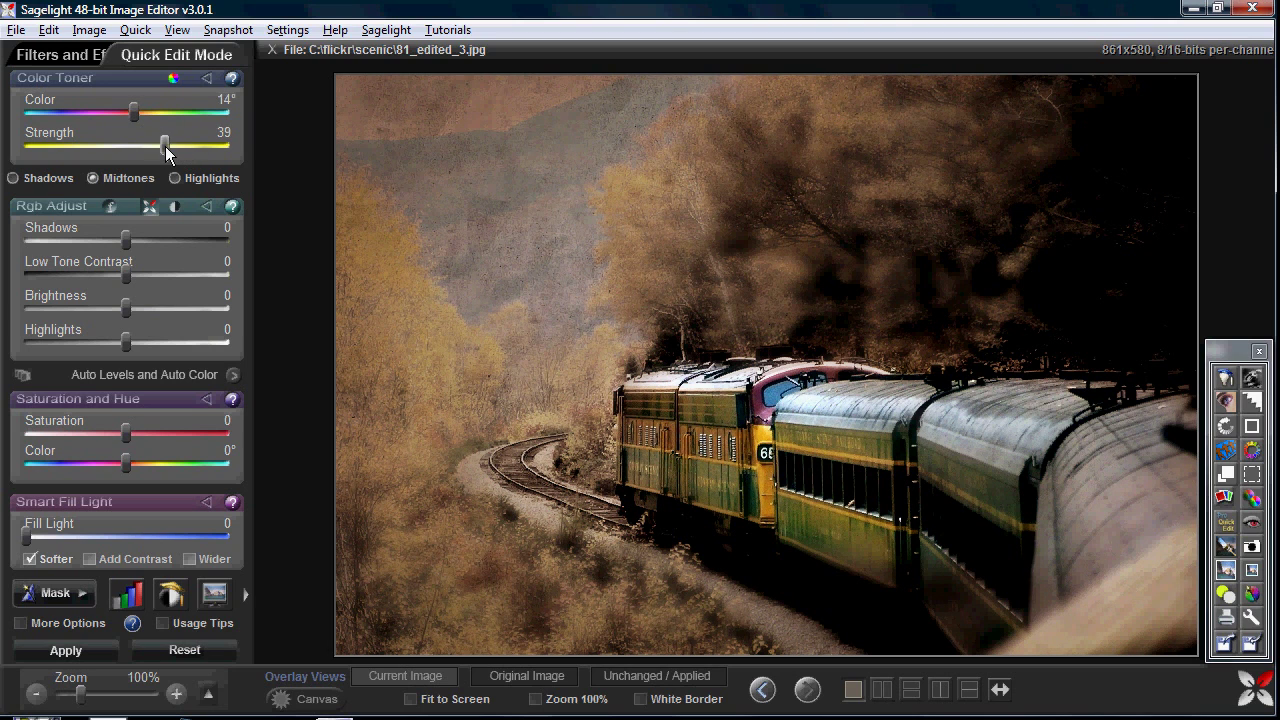
{"action": "scroll", "coordinate": [145, 571], "scroll_direction": "down", "scroll_amount": 1}
{"action": "left_click", "coordinate": [70, 620]}
{"action": "scroll", "coordinate": [57, 190], "scroll_direction": "up", "scroll_amount": 1}
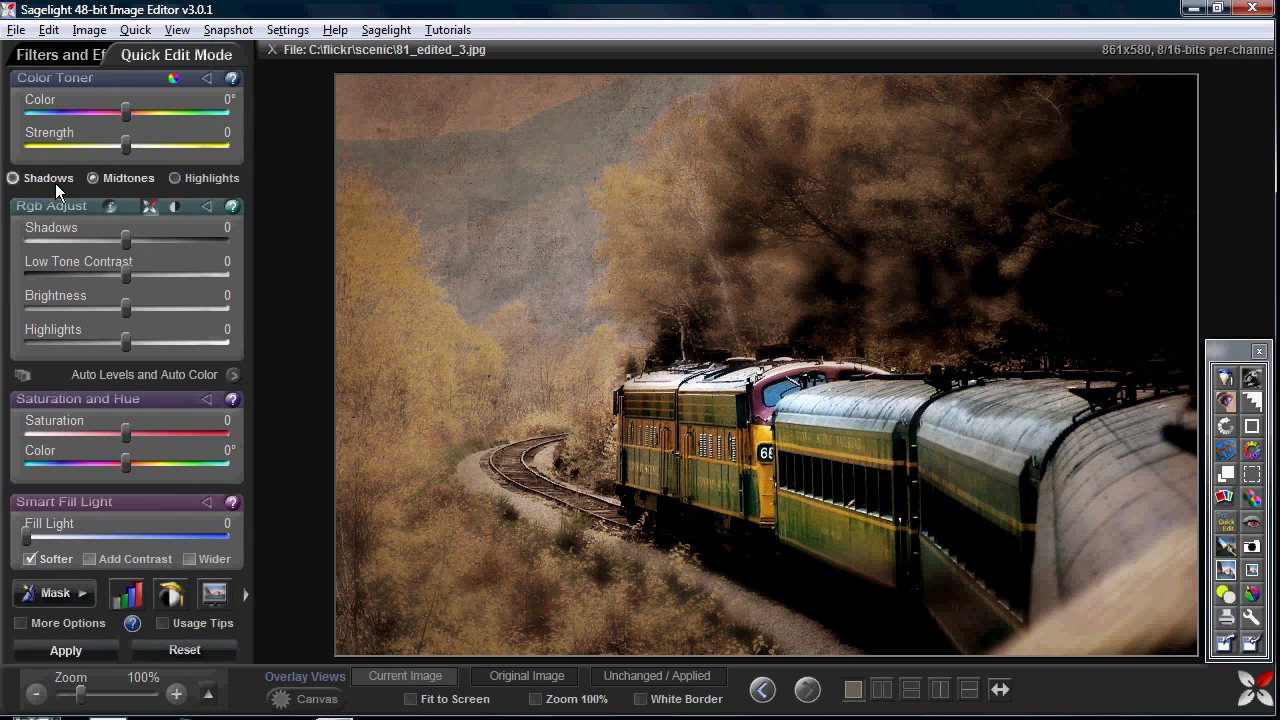
{"action": "left_click", "coordinate": [62, 54]}
{"action": "scroll", "coordinate": [100, 220], "scroll_direction": "down", "scroll_amount": 2}
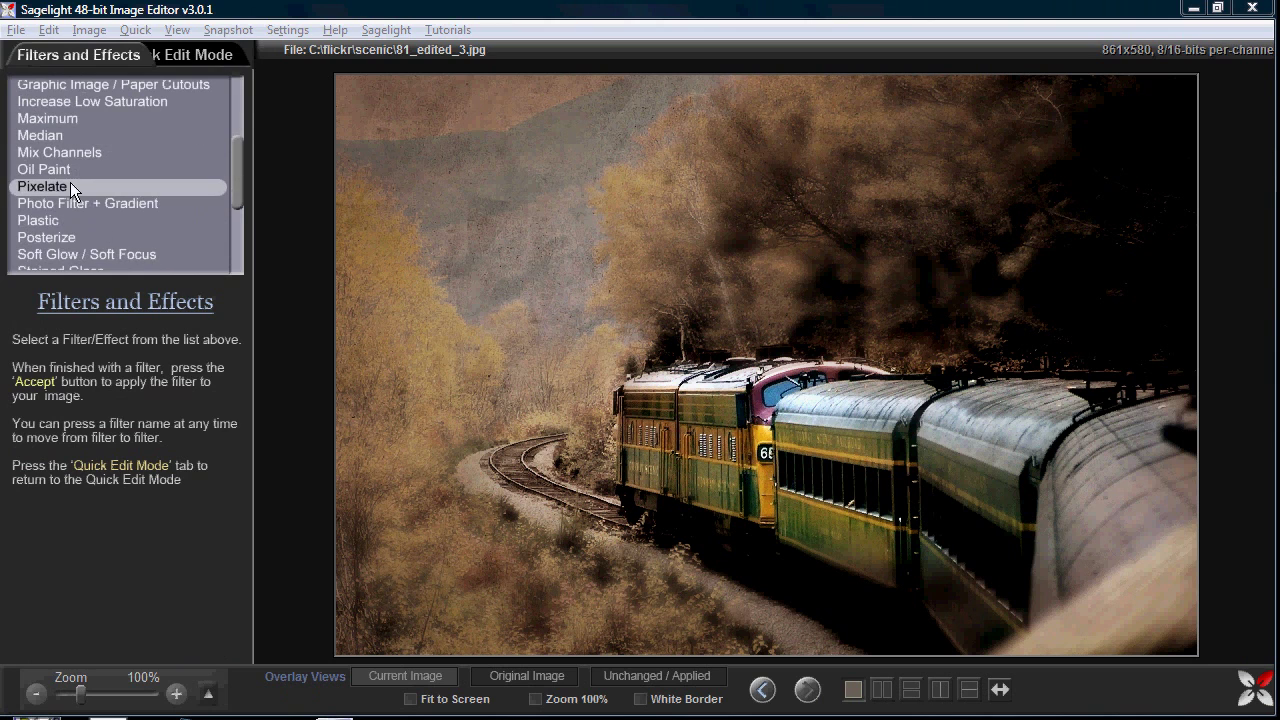
Step: Apply Soft Glow / Soft Focus with Add Contrast, Brightness 41 and Softness 35%
{"action": "scroll", "coordinate": [65, 230], "scroll_direction": "down", "scroll_amount": 1}
{"action": "left_click", "coordinate": [70, 220]}
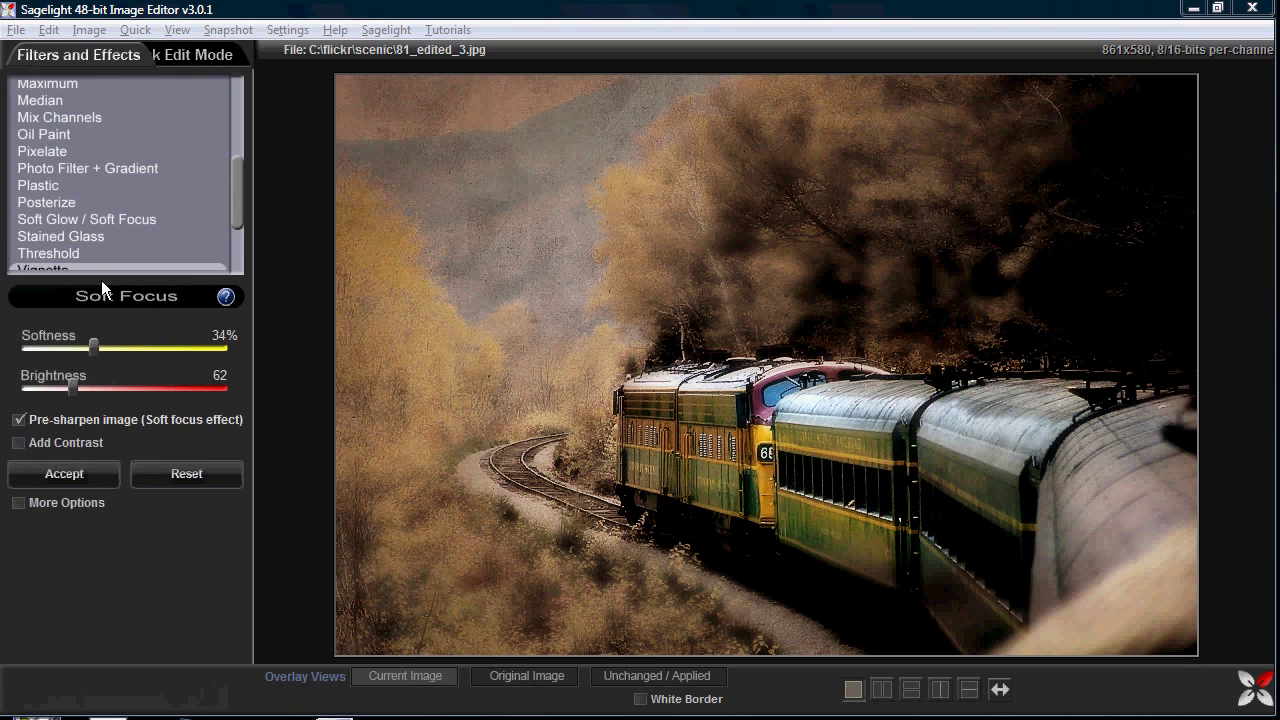
{"action": "left_click", "coordinate": [61, 442]}
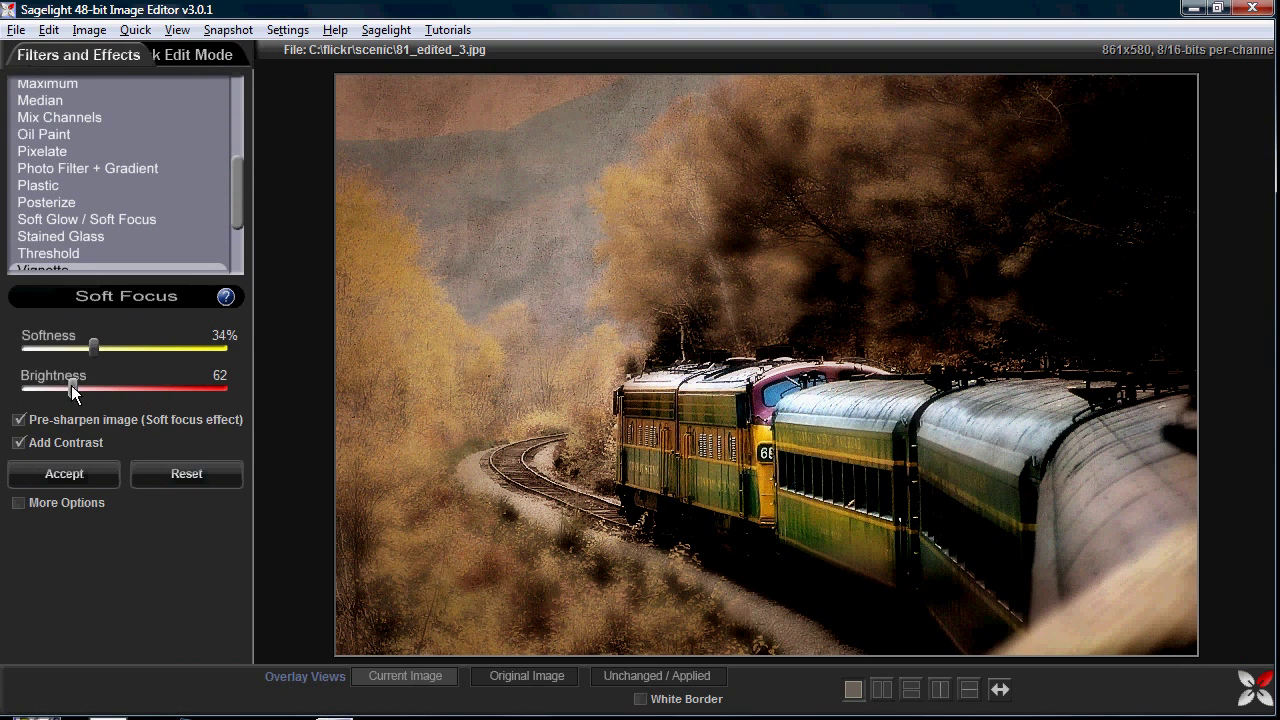
{"action": "mouse_move", "coordinate": [71, 385]}
{"action": "left_mouse_down"}
{"action": "mouse_move", "coordinate": [43, 387]}
{"action": "mouse_move", "coordinate": [56, 386]}
{"action": "left_mouse_up"}
{"action": "left_click_drag", "start_coordinate": [93, 345], "coordinate": [95, 345]}
{"action": "left_click", "coordinate": [78, 477]}
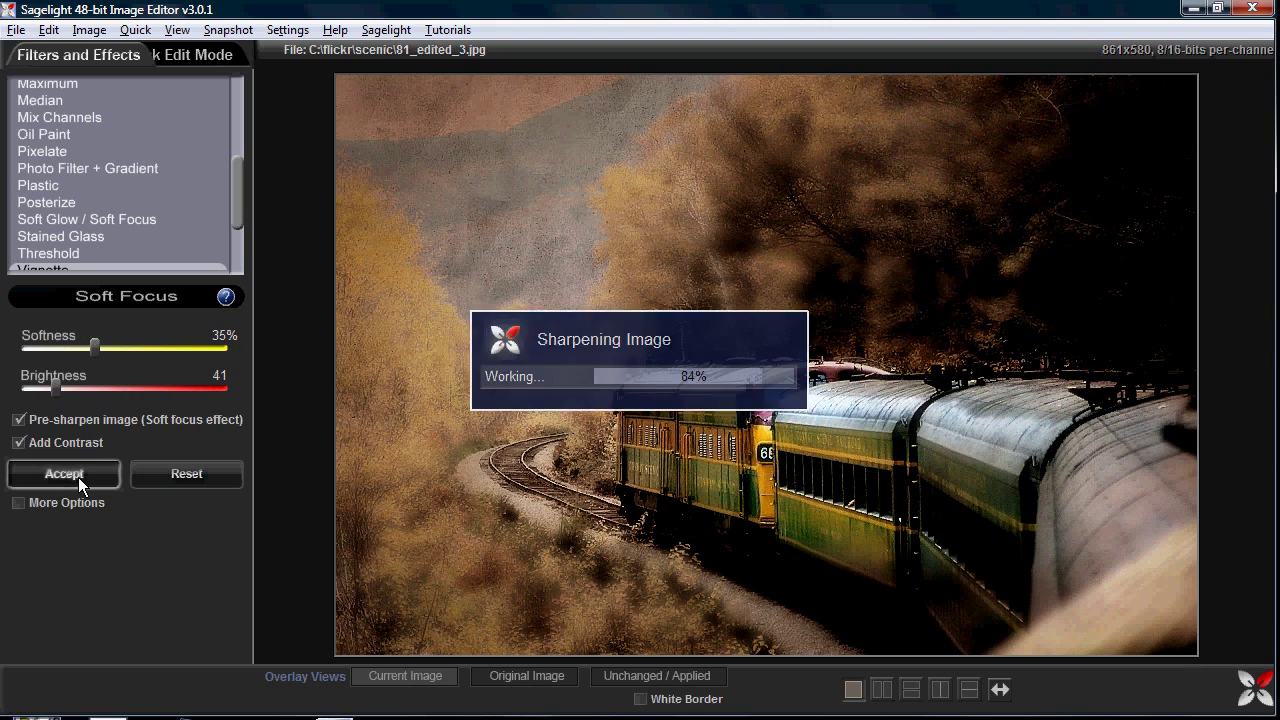